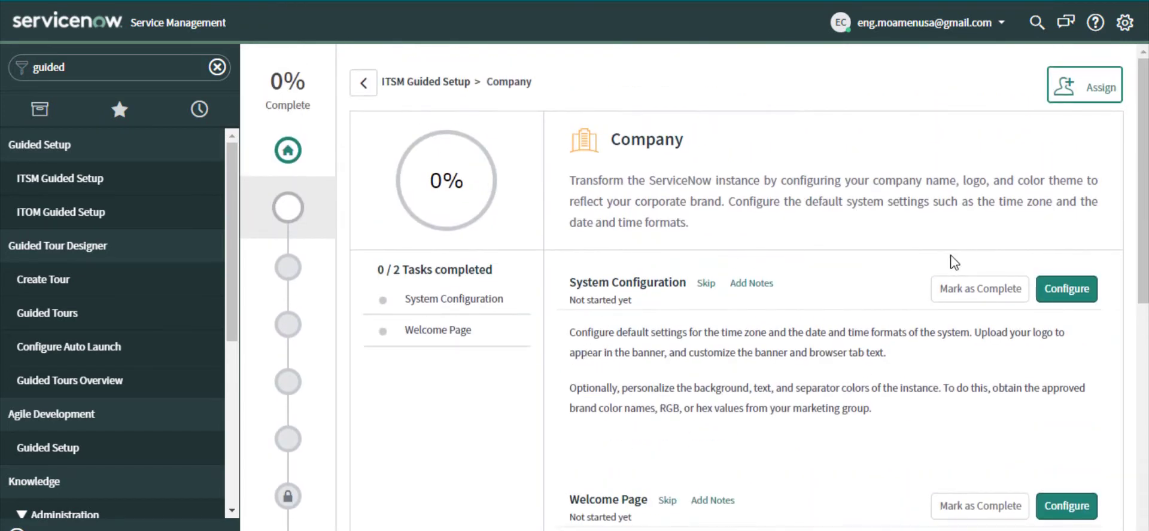
- Open System Configuration and change the page header caption to 'ServiceNow Support'
left_click(1072, 291)
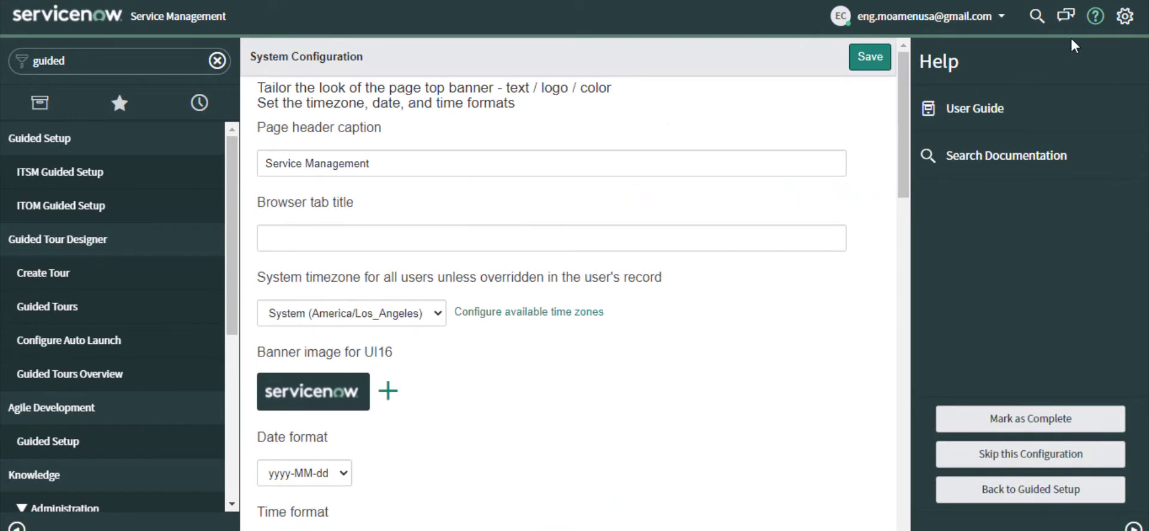
left_click(1094, 24)
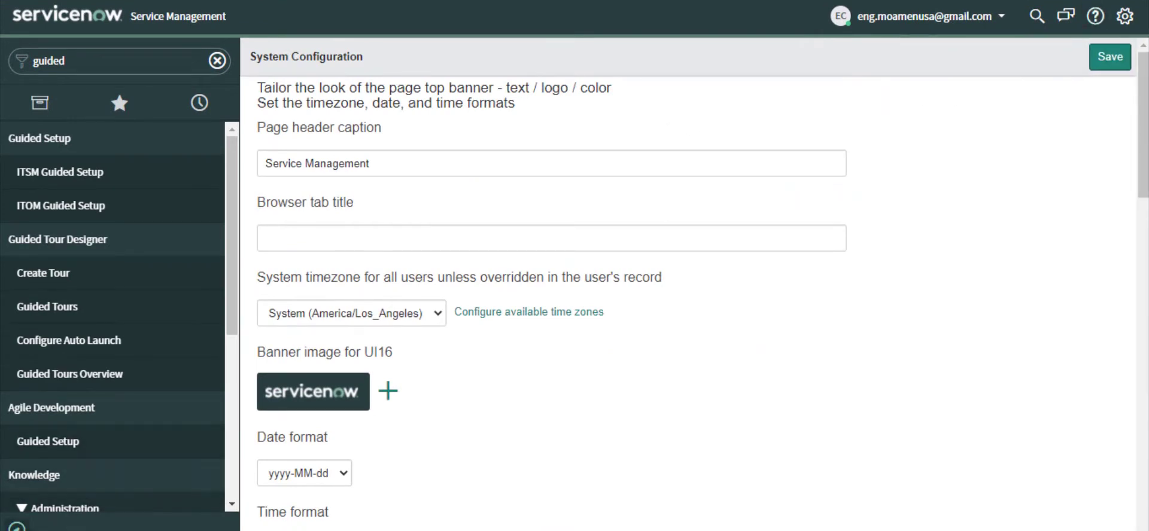
left_click(16, 527)
left_click(211, 162)
key("ctrl+a")
type("S")
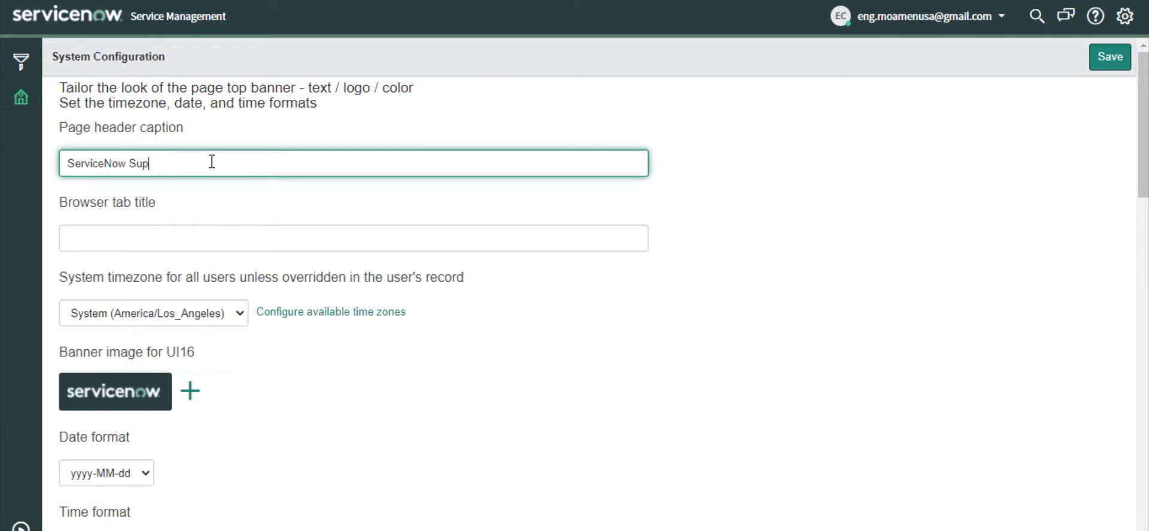
type("erviceNow Support")
left_click(259, 247)
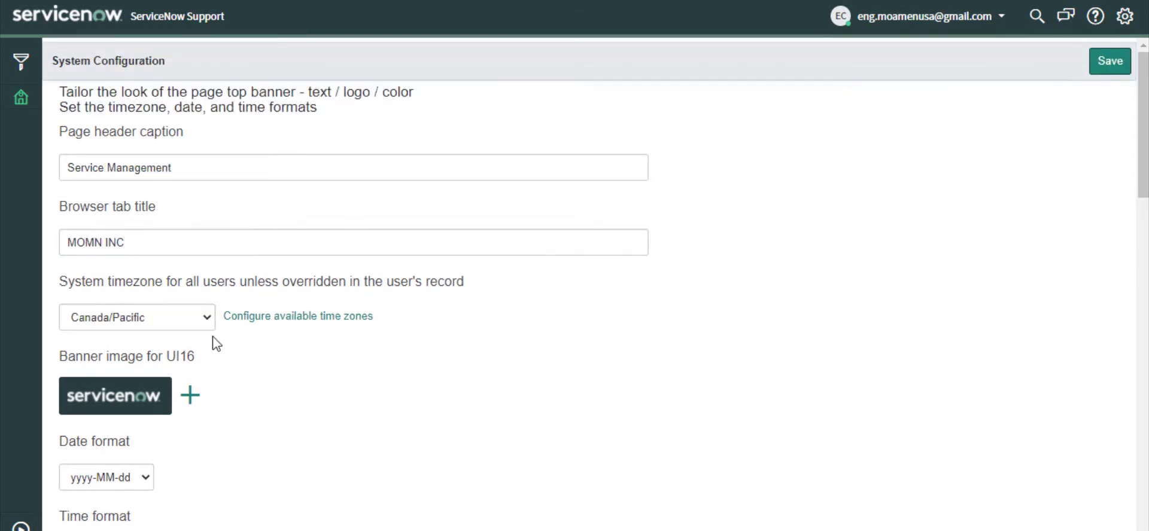
- Set the system timezone to US/Arizona
left_click(194, 323)
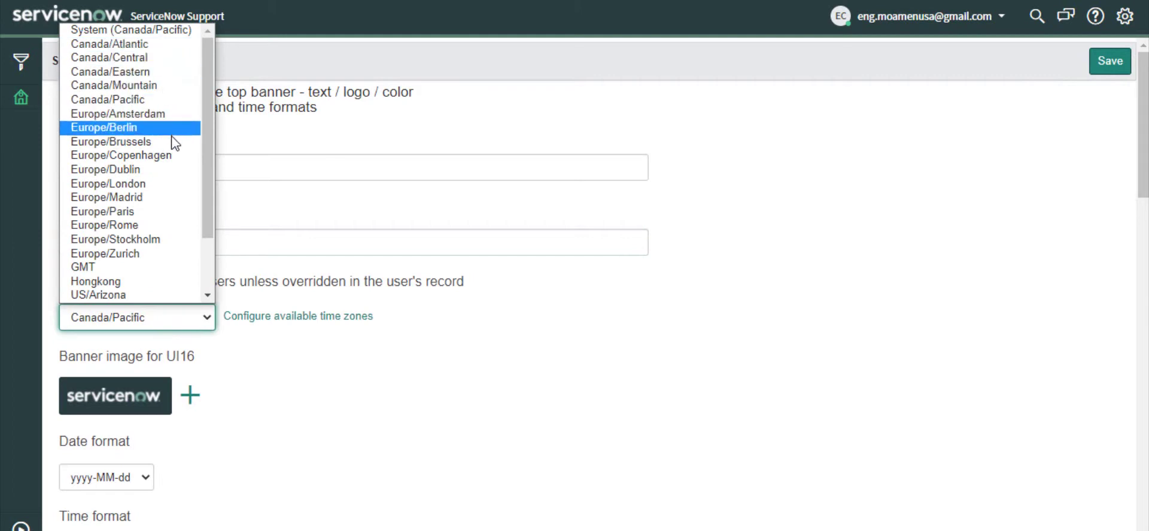
scroll(162, 236, "down", 2)
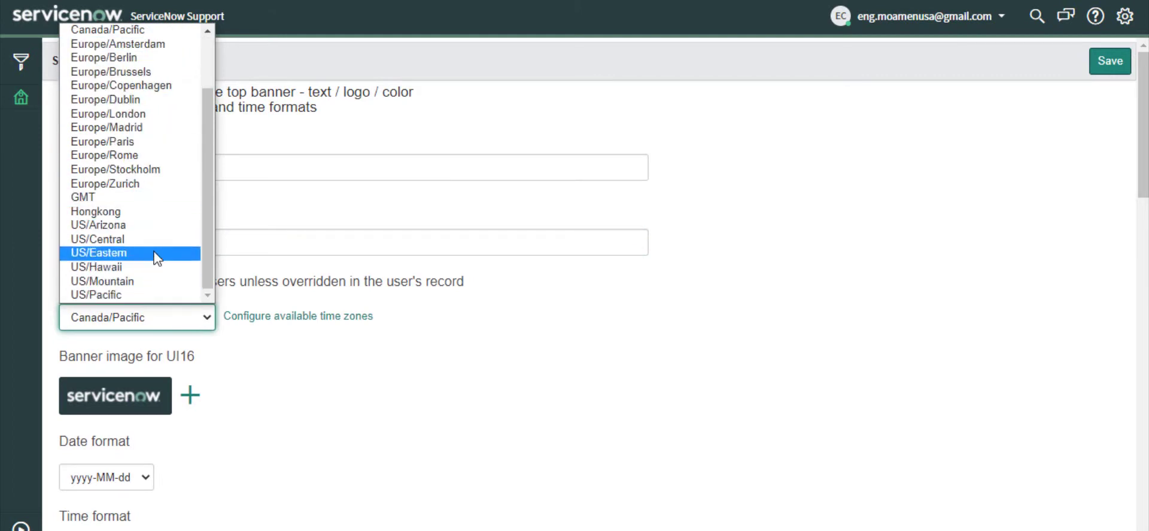
left_click(157, 228)
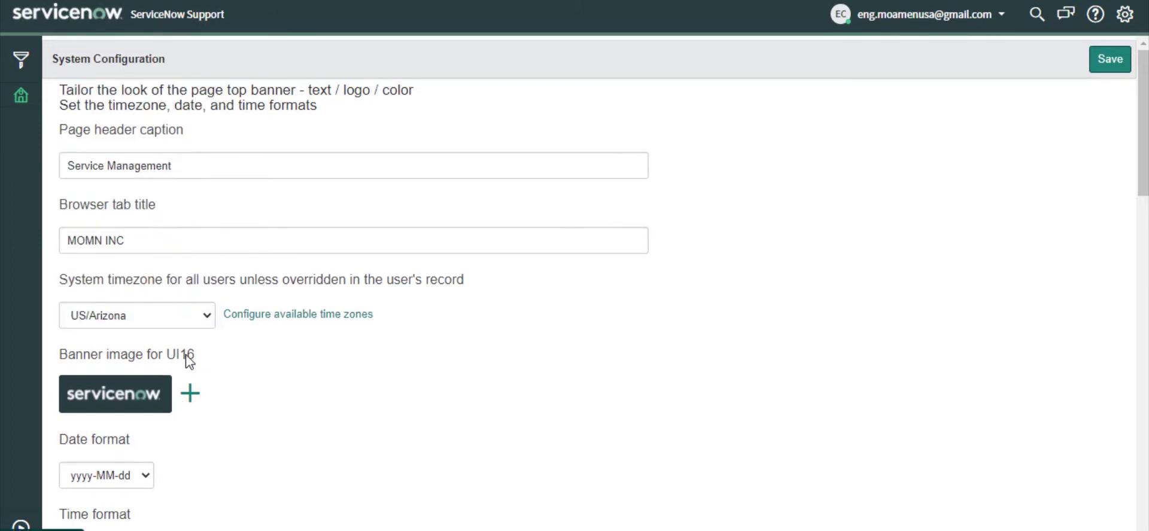
- Upload the MOMN INC logo file as the banner image
left_click(189, 395)
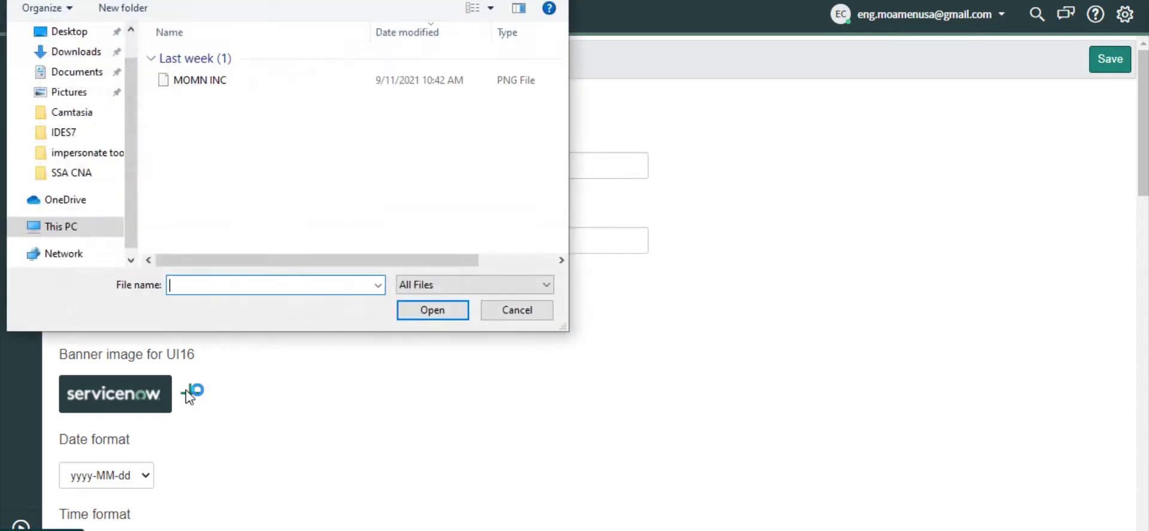
left_click(224, 87)
left_click(433, 310)
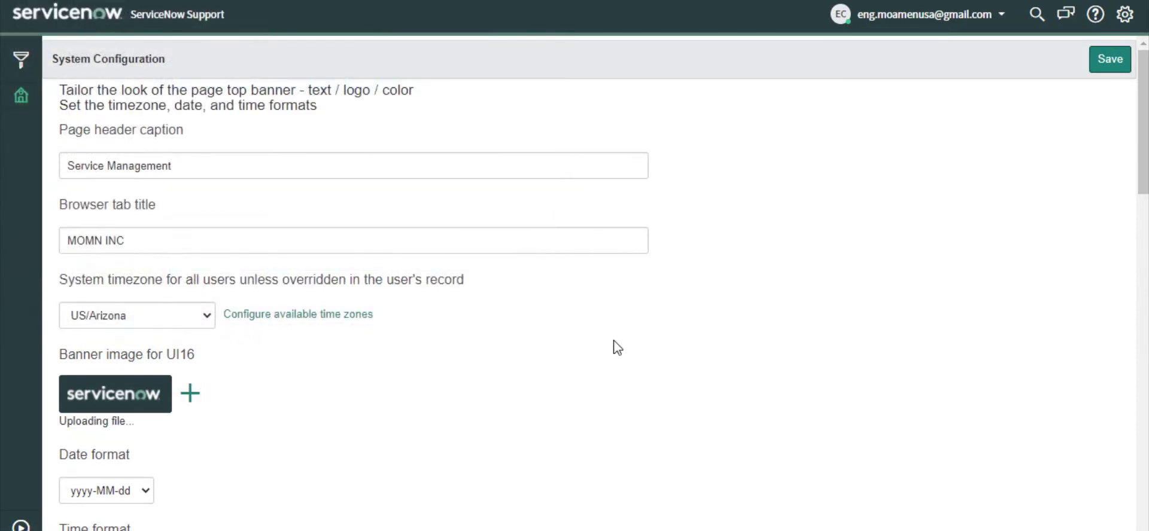
- Set the header background to #22b3d2 and the header divider stripe to #ffffff
scroll(333, 405, "down", 8)
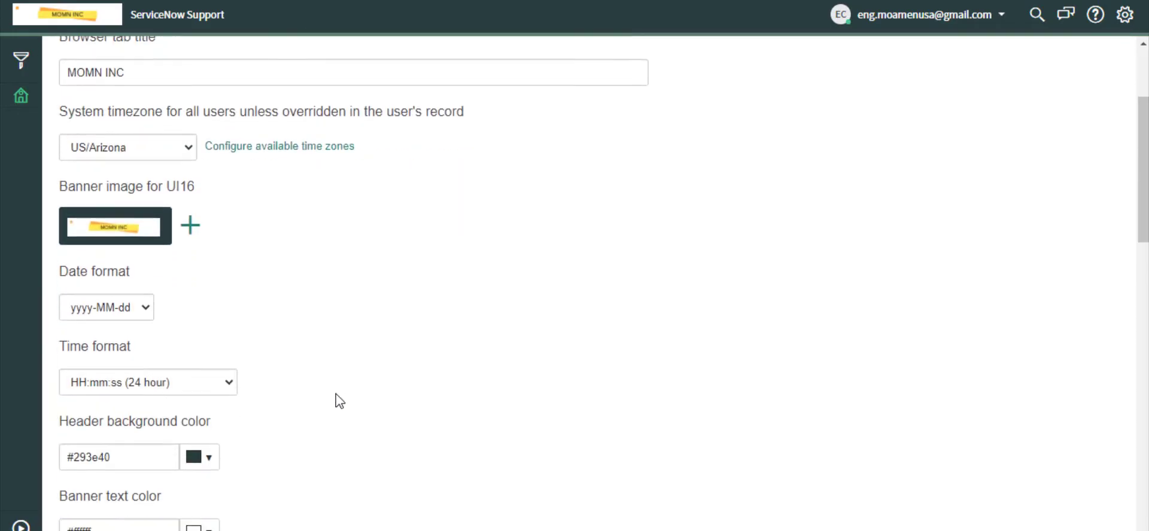
scroll(340, 400, "down", 1)
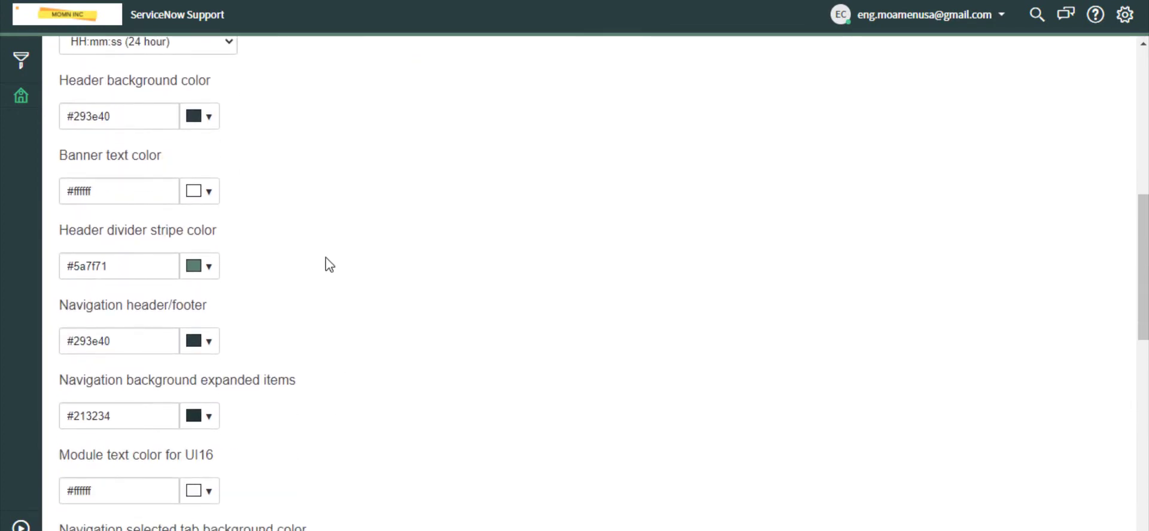
scroll(1145, 279, "down", 1)
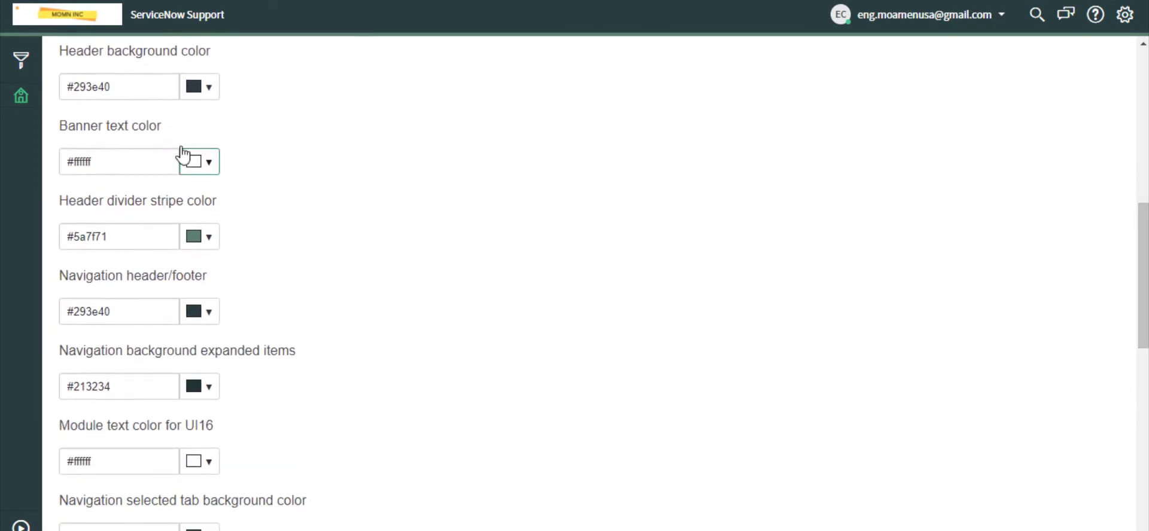
left_click(140, 90)
triple_click(128, 90)
type("#22b3d2")
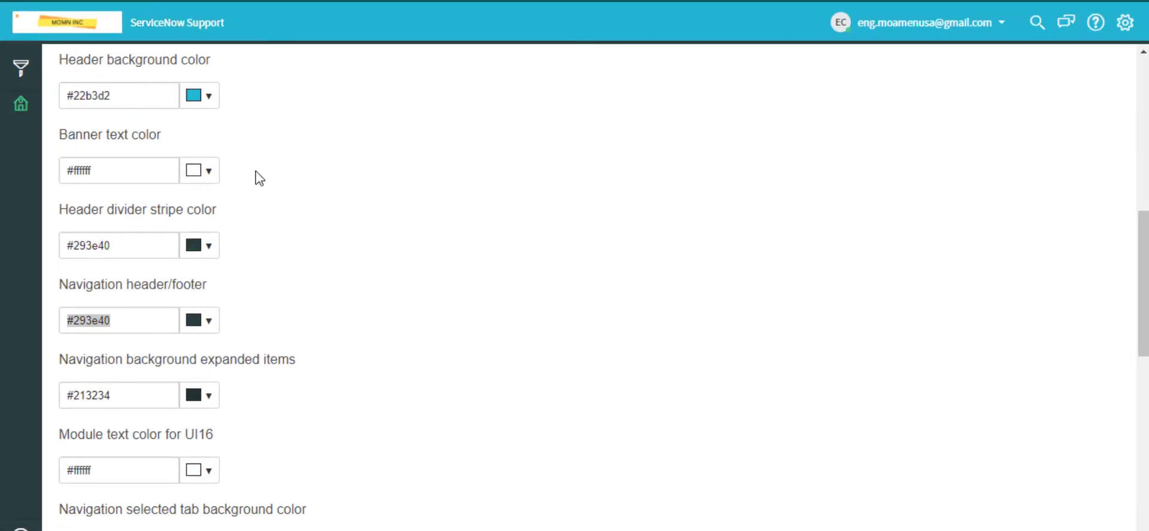
left_click(133, 154)
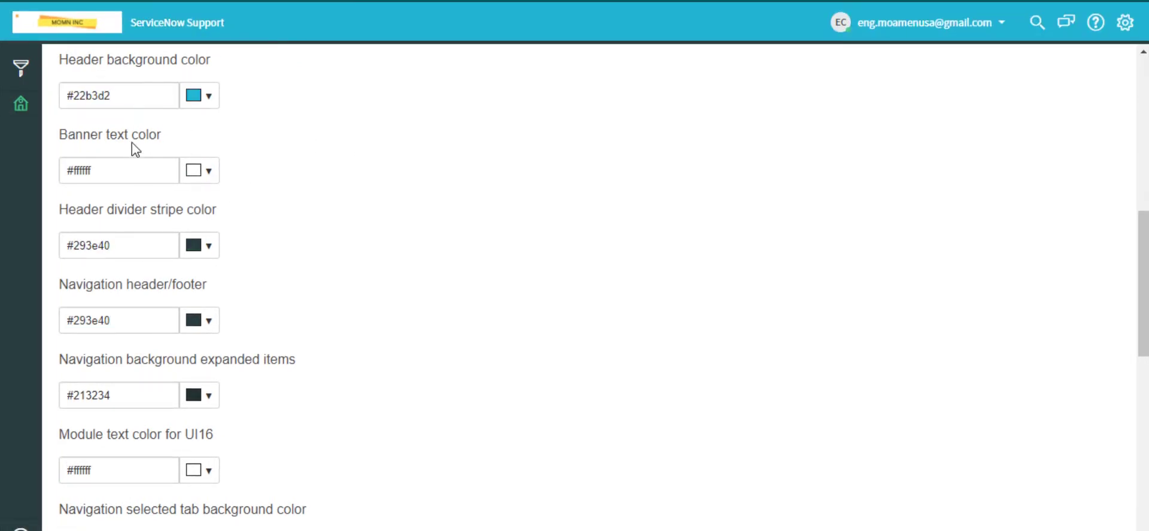
left_click(118, 169)
left_click_drag(118, 169, 48, 182)
key("ctrl+c")
left_click(92, 217)
left_click_drag(128, 245, 43, 251)
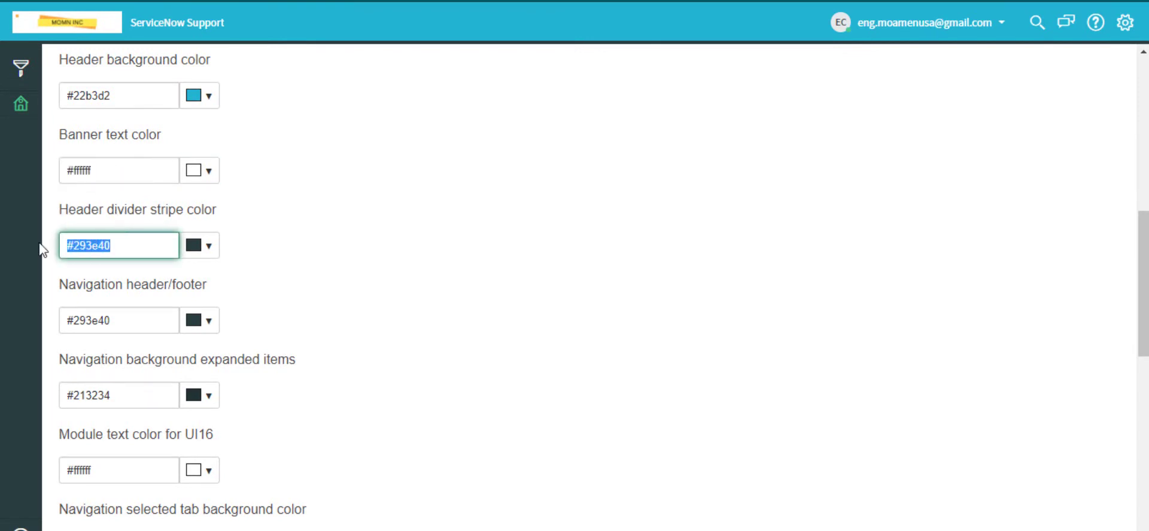
key("ctrl+v")
left_click(226, 251)
- Color the navigation header/footer #22b3d2 and expanded navigation items #cef6bf
left_click(21, 525)
left_click(336, 321)
key("ctrl+a")
key("ctrl+v")
left_click(451, 320)
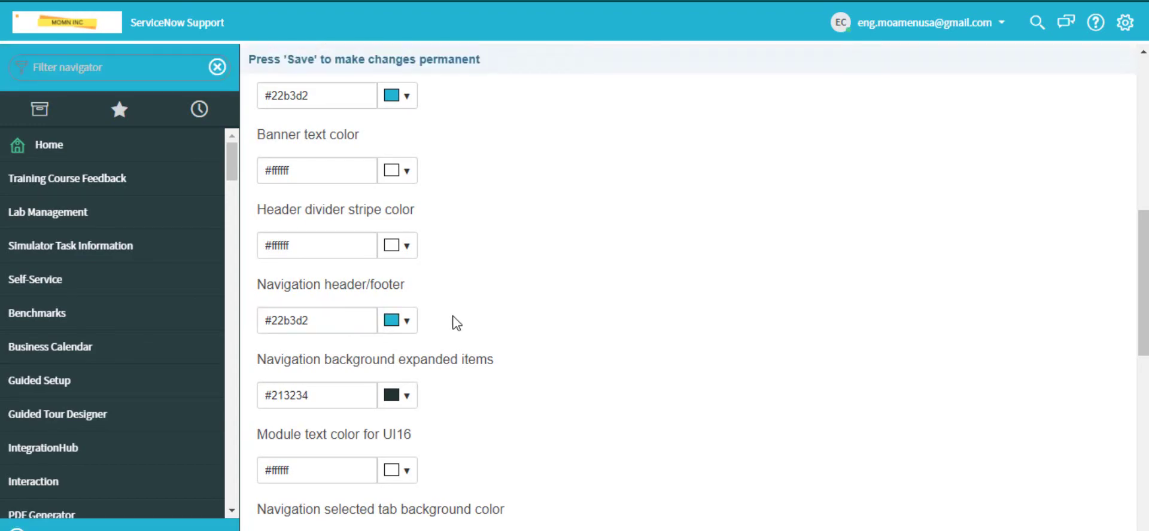
left_click(335, 390)
key("ctrl+a")
type("#cef6bf")
left_click(463, 403)
left_click(322, 437)
- Leave module text color unchanged and set the selected tab background to #22b3d2
scroll(311, 458, "down", 6)
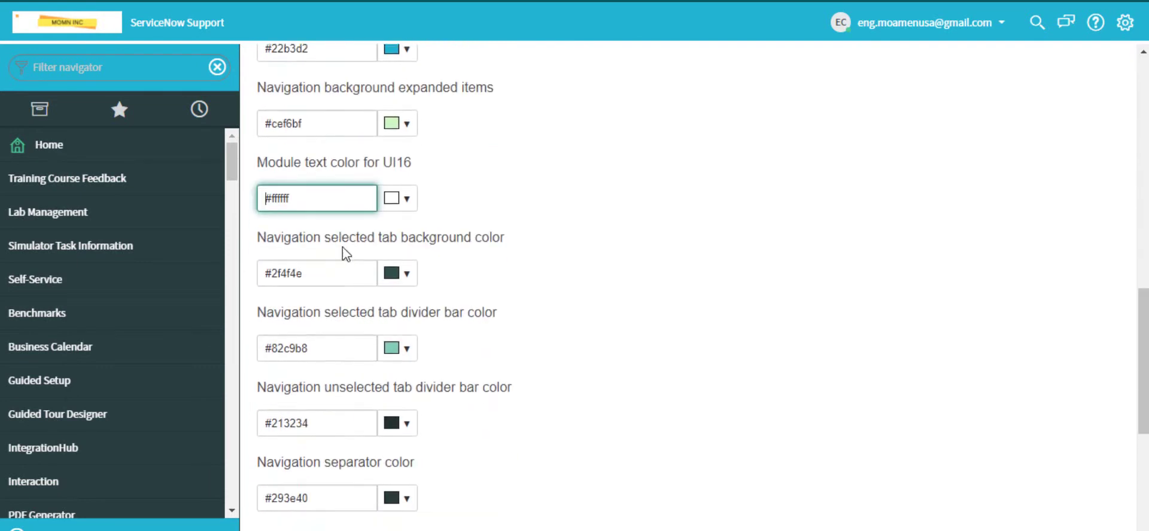
double_click(296, 101)
key("ctrl+c")
left_click(311, 100)
left_click(340, 84)
left_click(281, 176)
left_click_drag(340, 176, 249, 174)
type("#22b3d2")
left_click(296, 209)
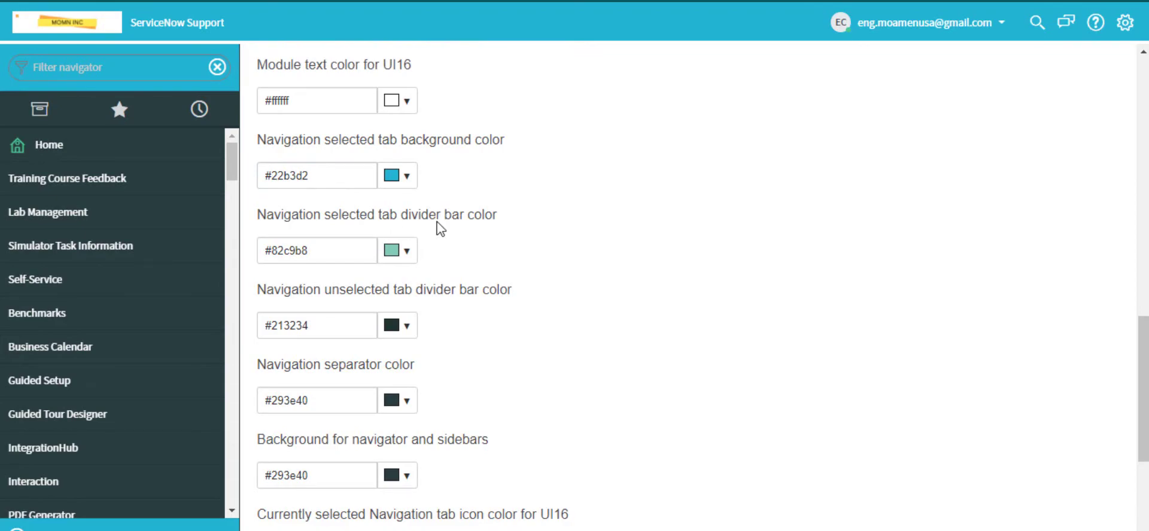
- Set selected tab divider #ffffff, unselected tab divider #22b3d2, and navigation separator #ffffff
triple_click(292, 252)
key("ctrl+v")
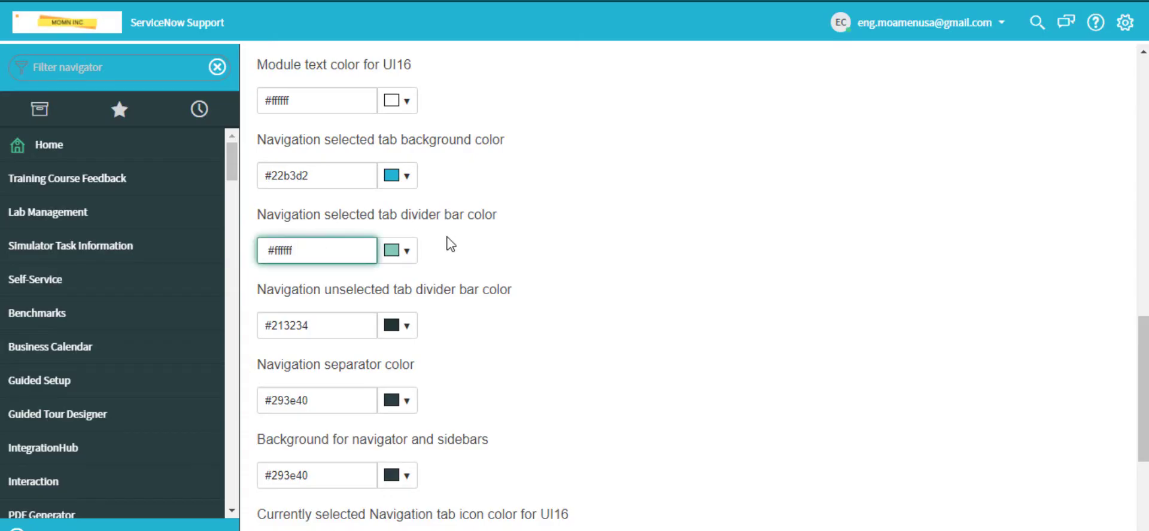
left_click(451, 243)
left_click_drag(339, 325, 269, 333)
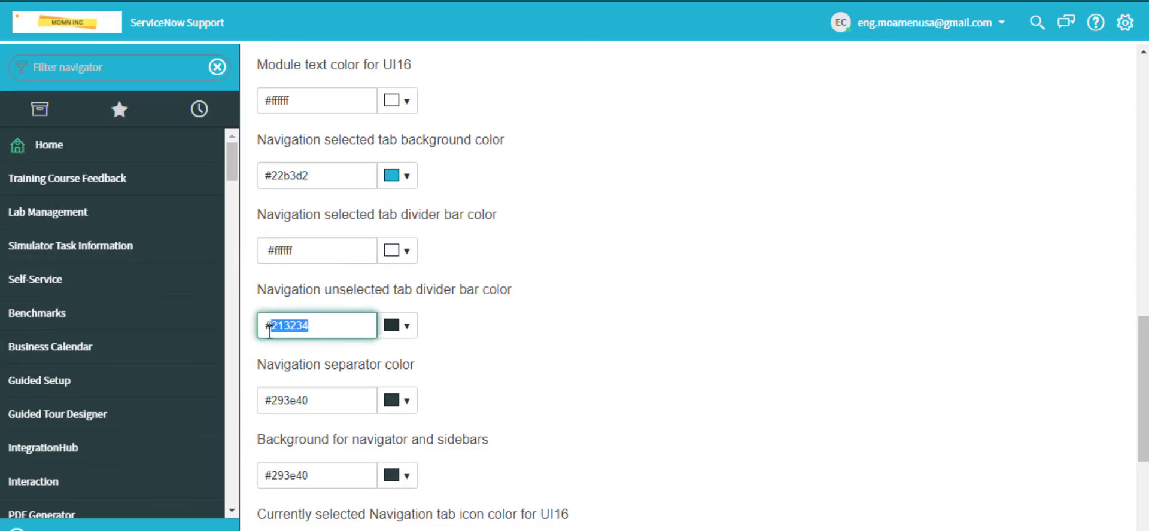
type("#22b3d2")
left_click(441, 332)
left_click_drag(336, 395, 243, 405)
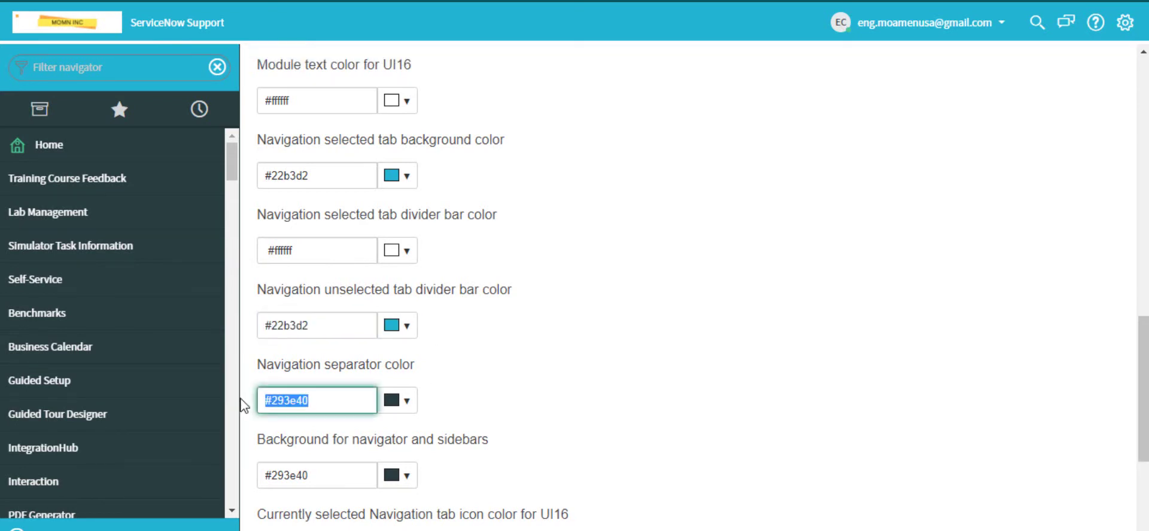
key("ctrl+v")
left_click(437, 401)
- Set navigator and sidebars background to #22b3d2, selected and unselected icon colors to #ffffff
scroll(453, 441, "down", 5)
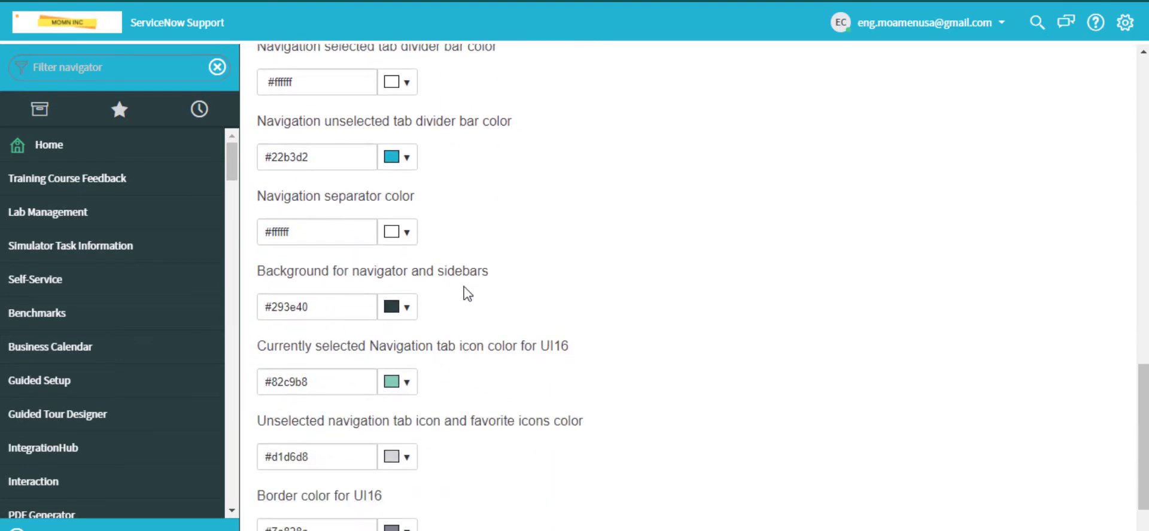
left_click_drag(344, 199, 245, 199)
key("ctrl+v")
left_click(433, 201)
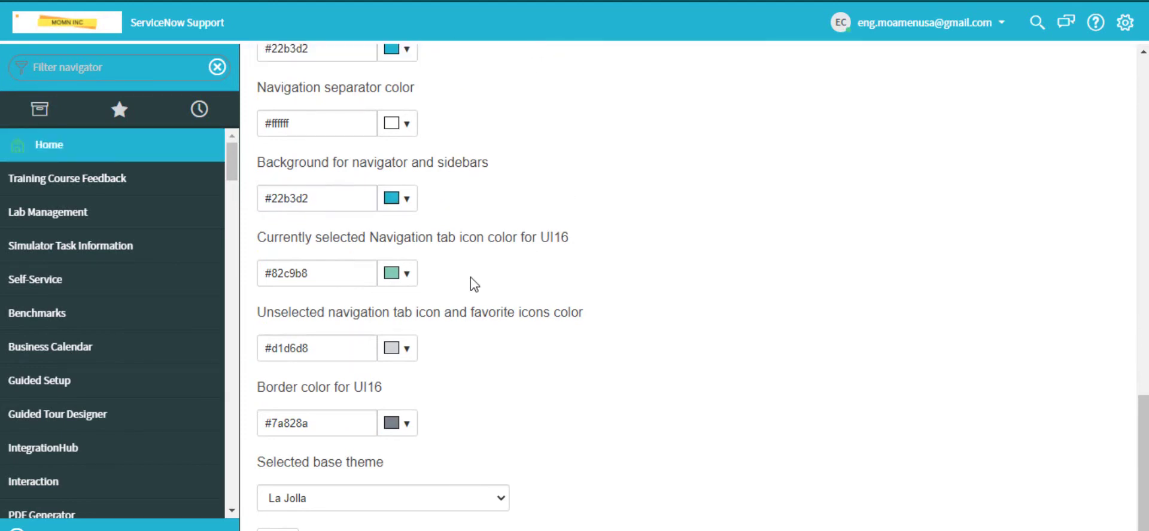
left_click_drag(362, 277, 263, 274)
key("ctrl+v")
left_click(441, 277)
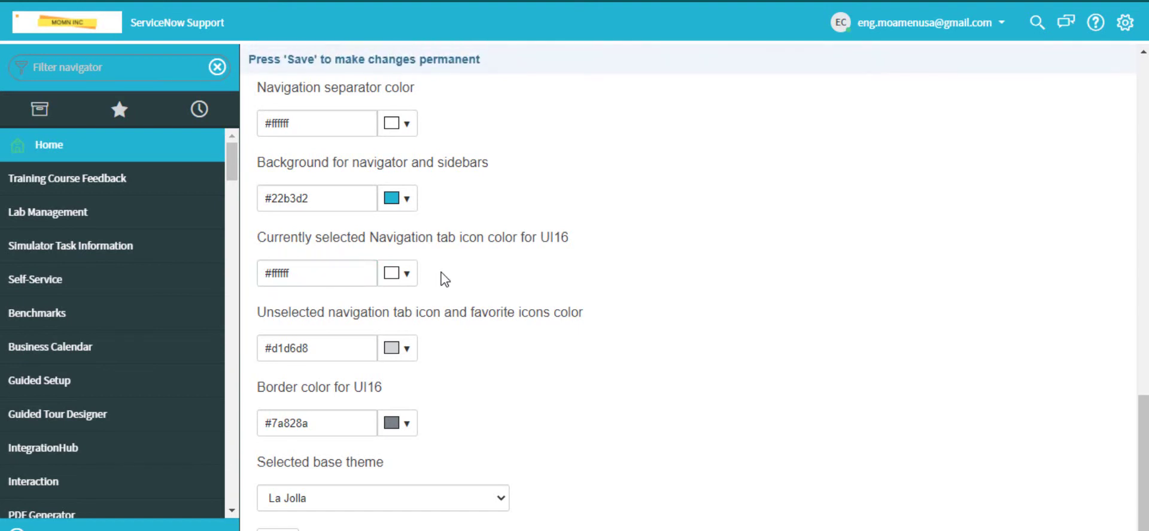
left_click(340, 345)
key("ctrl+a")
key("ctrl+v")
left_click(443, 352)
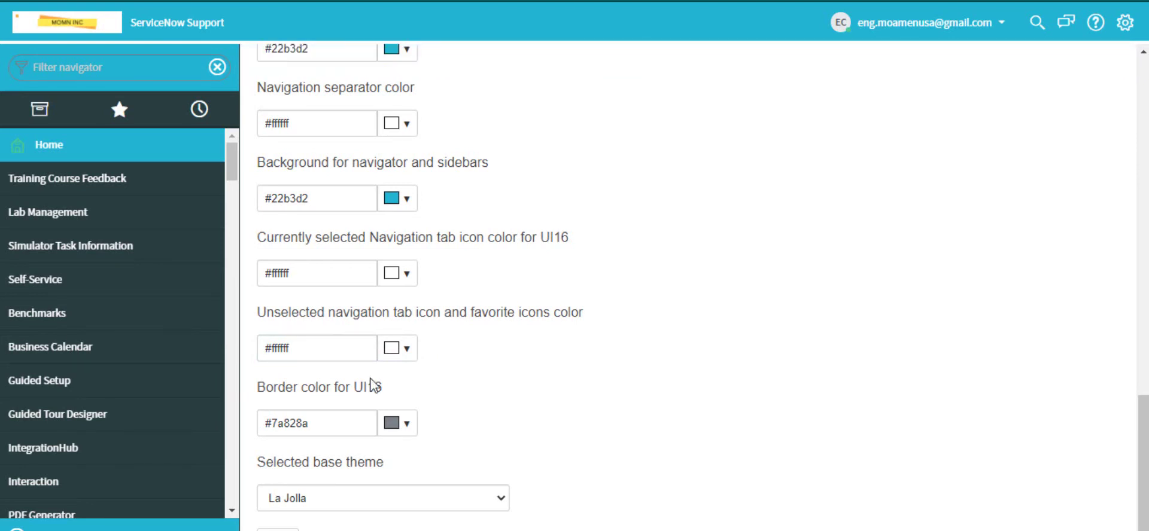
- Set the border color to #ffffff, save the properties, and reload the page
left_click(343, 423)
key("ctrl+a")
key("ctrl+v")
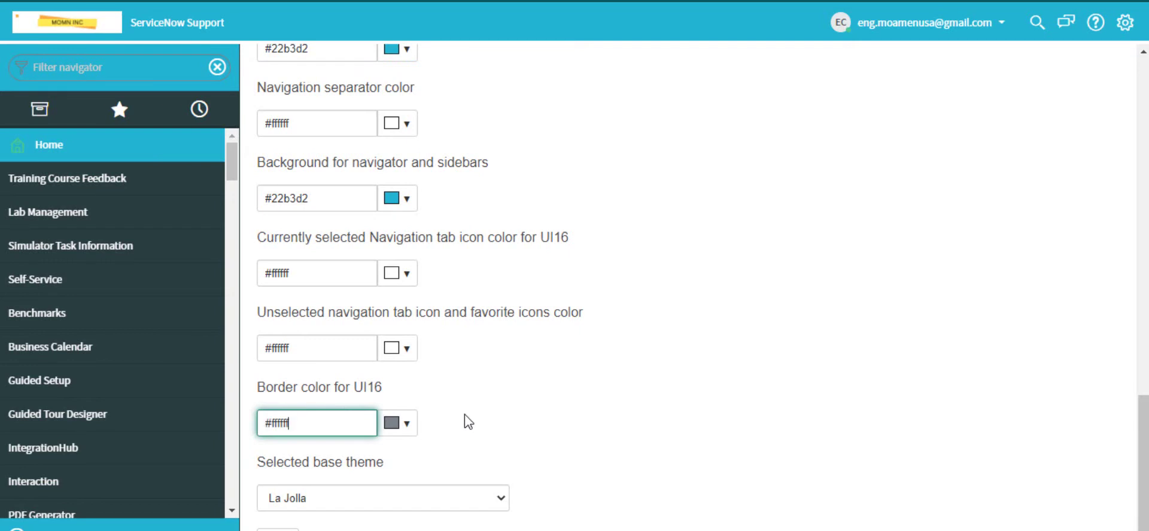
left_click(503, 417)
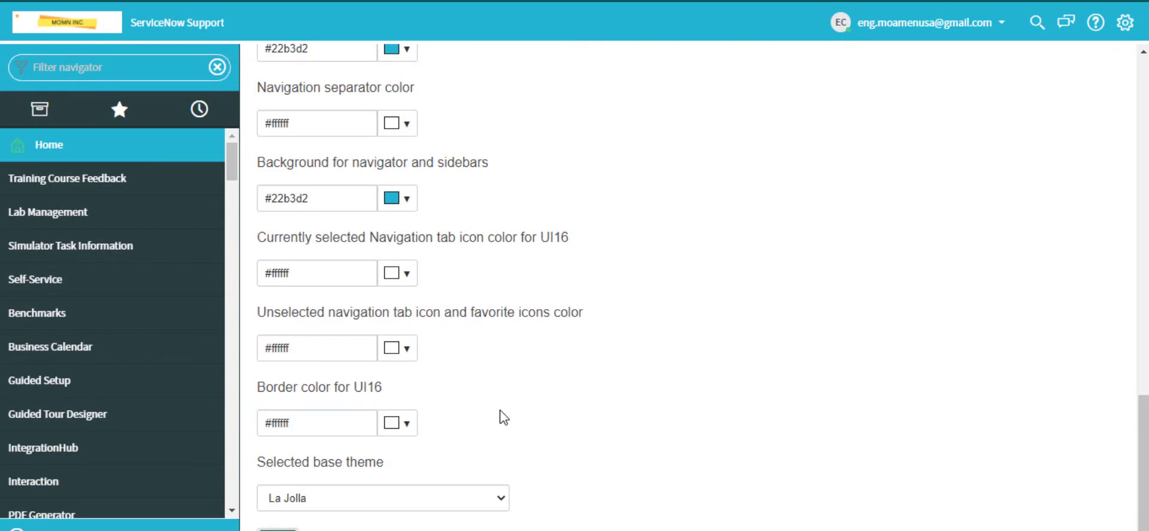
key("Return")
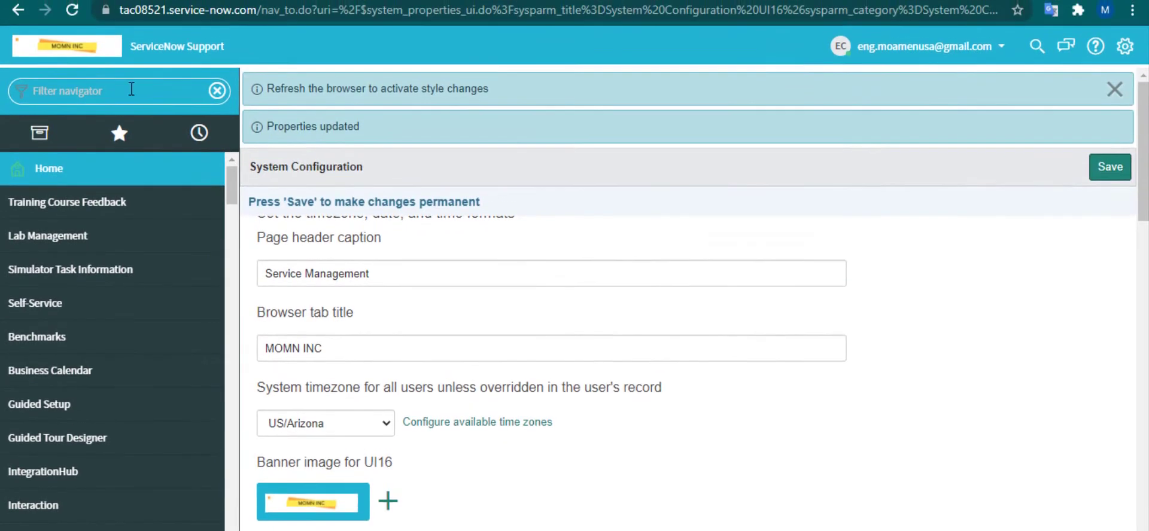
key("F5")
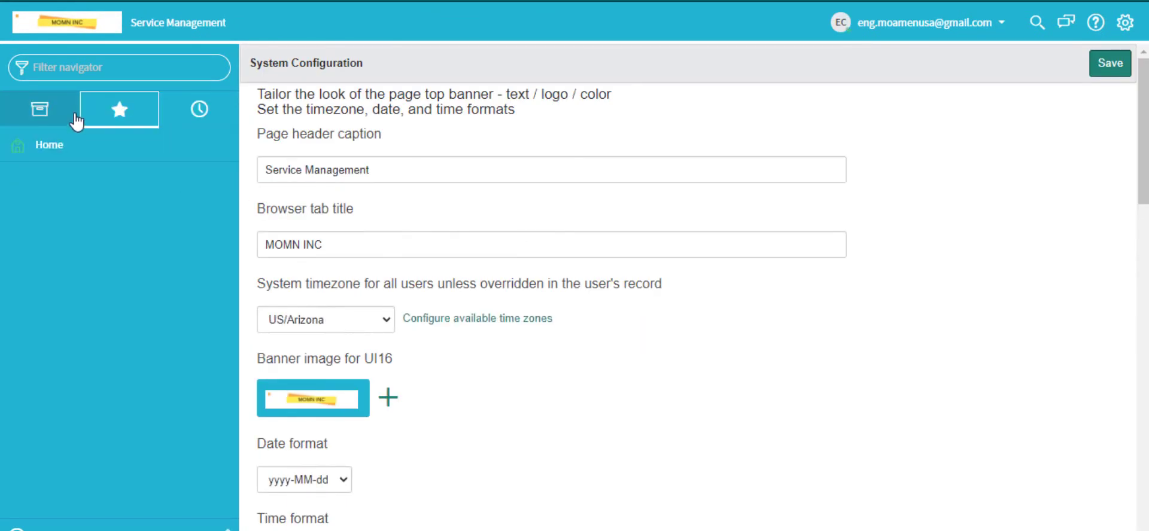
- Show all applications in the navigator, briefly expanding Lab Management and Simulator Task Information
left_click(75, 120)
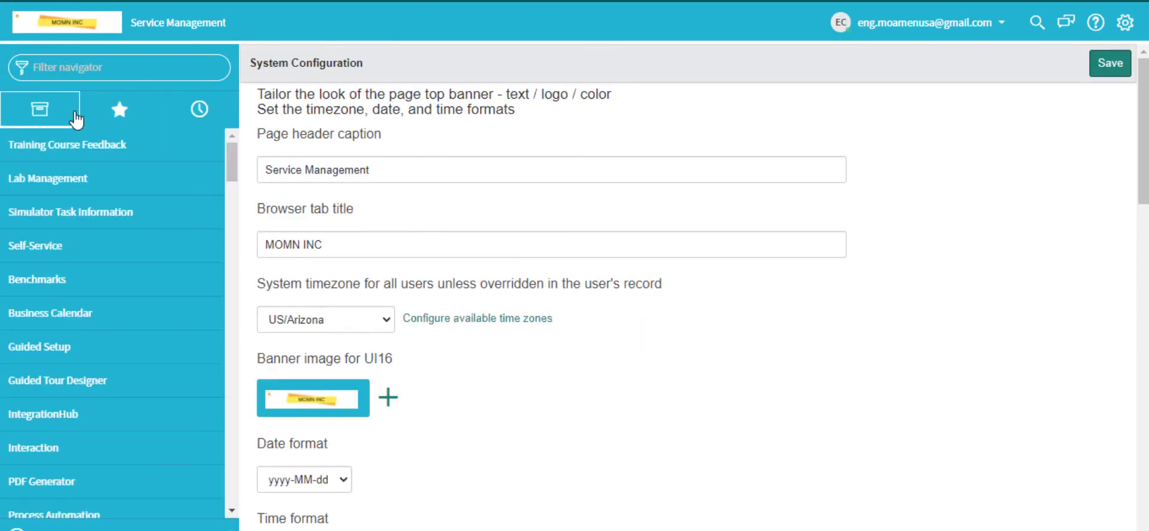
left_click(144, 178)
left_click(145, 180)
left_click(146, 219)
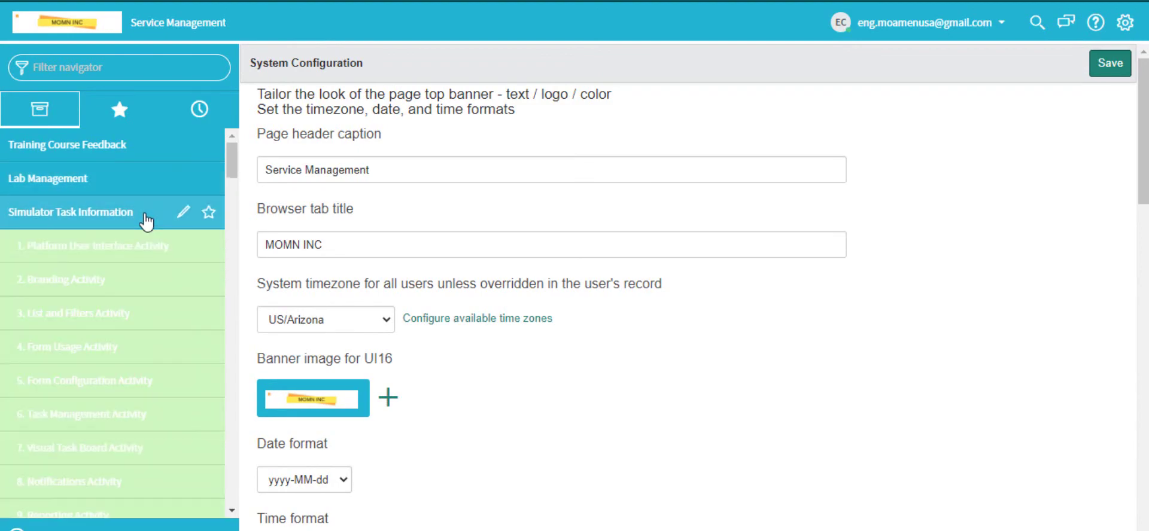
left_click(145, 220)
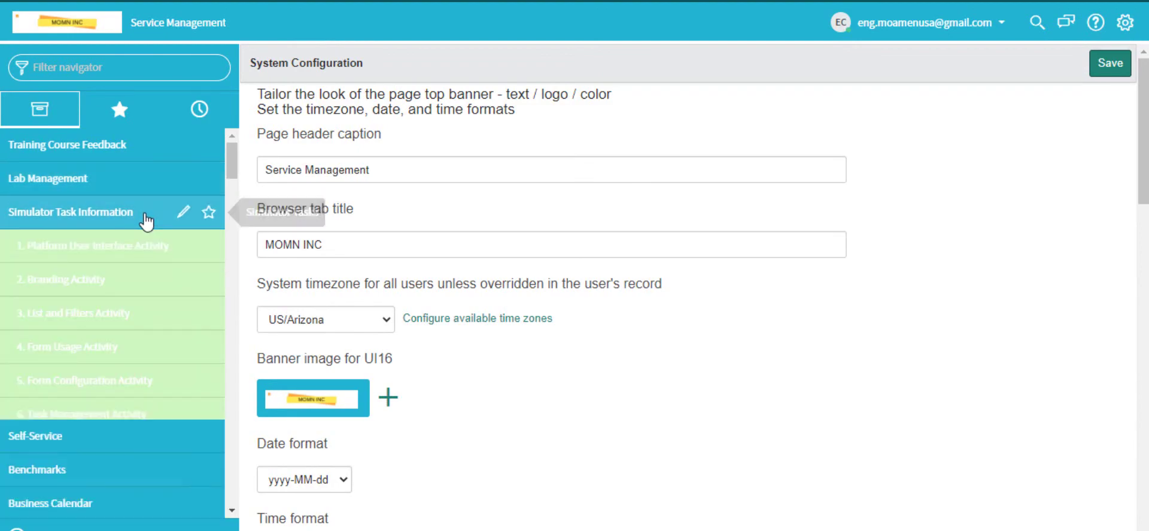
- Mark System Configuration complete in Help, then start configuring the Welcome Page task
left_click(1084, 24)
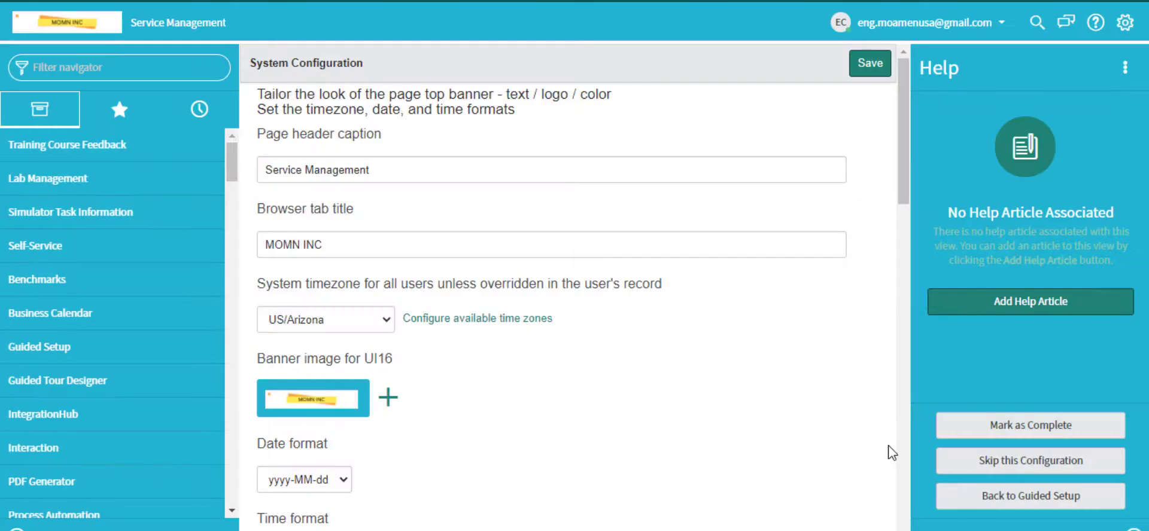
left_click(990, 426)
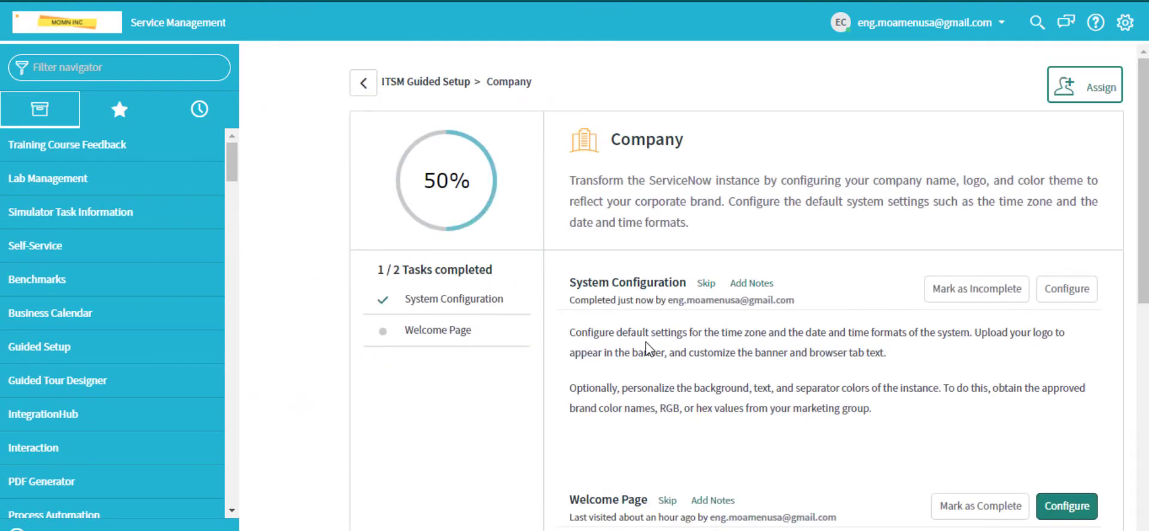
scroll(649, 349, "down", 1)
scroll(649, 349, "up", 1)
scroll(649, 349, "down", 1)
scroll(649, 349, "down", 2)
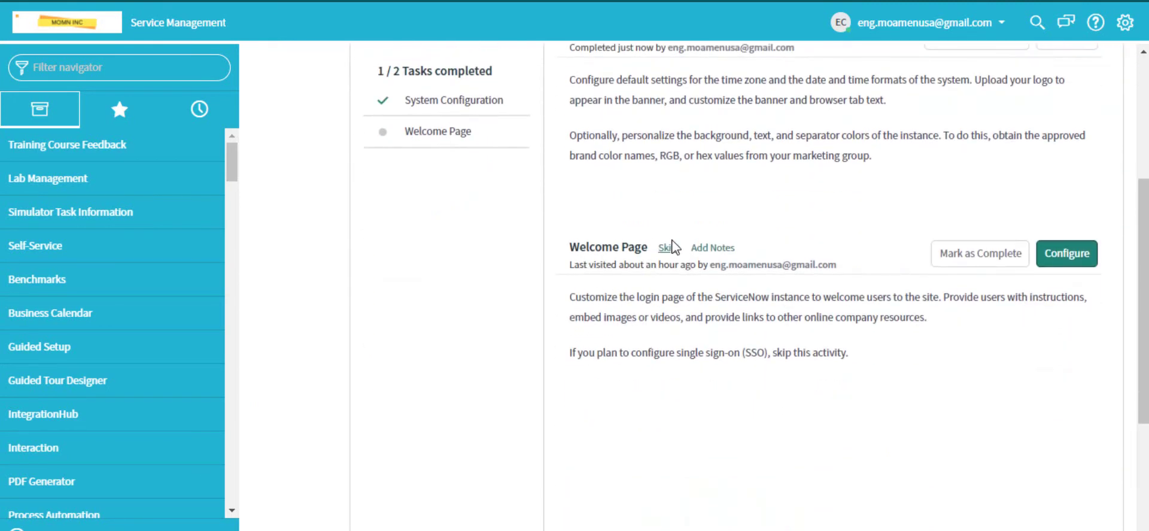
left_click(1071, 253)
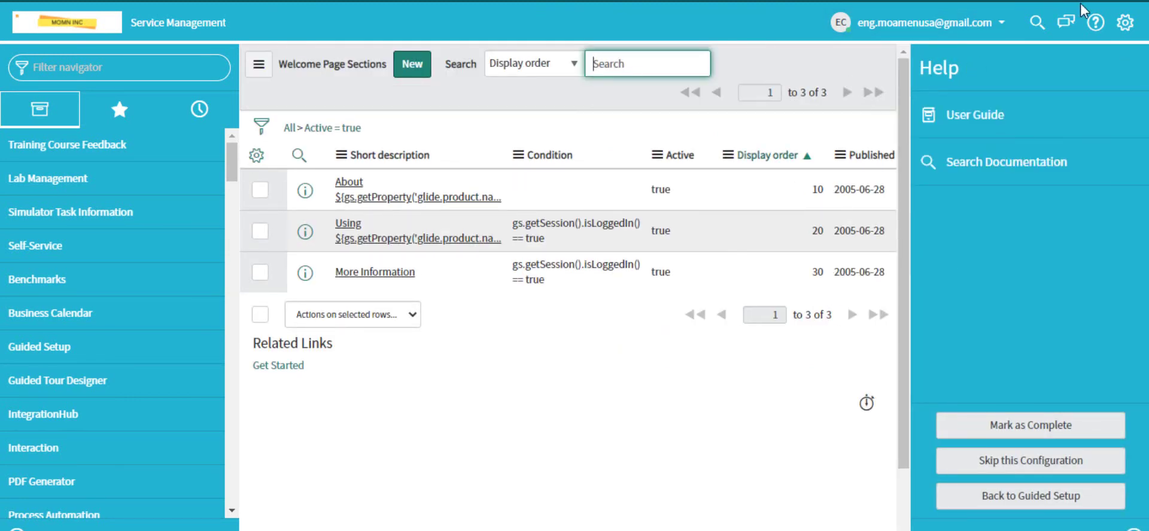
- Review the existing About welcome section record, then return to the Welcome Page Sections list
left_click(1095, 24)
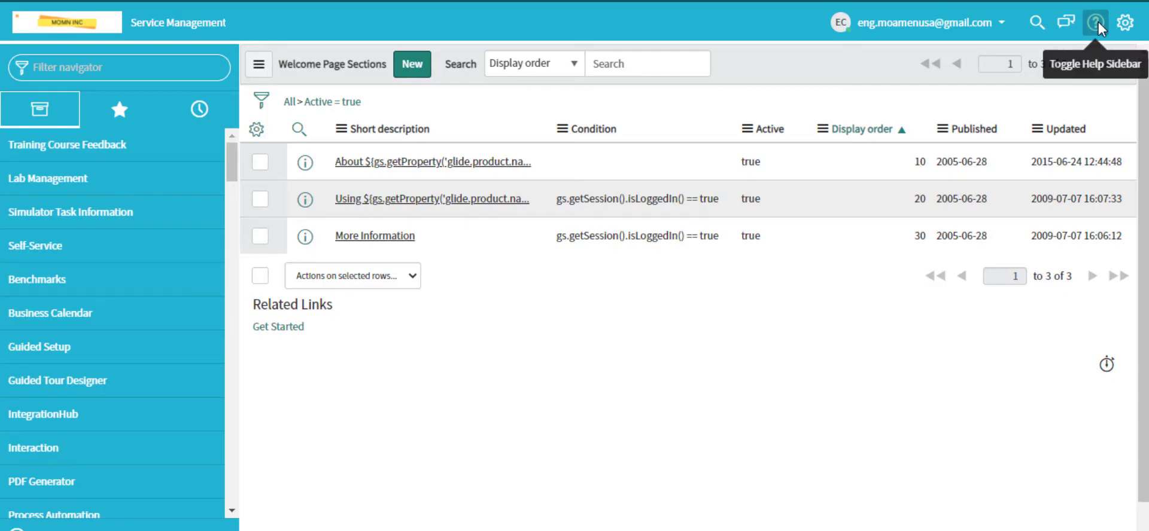
left_click(385, 163)
scroll(484, 362, "down", 1)
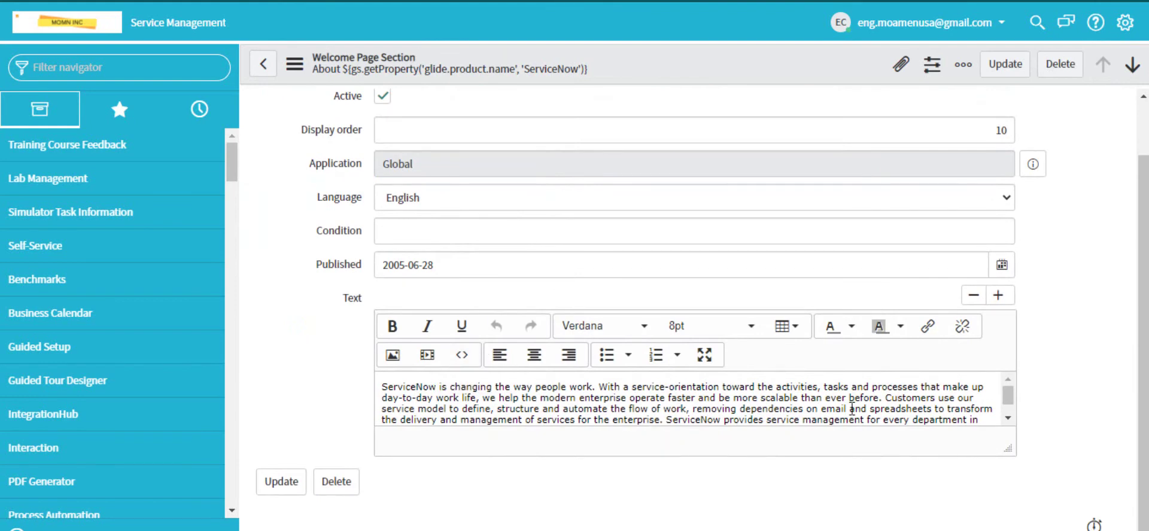
scroll(852, 409, "down", 1)
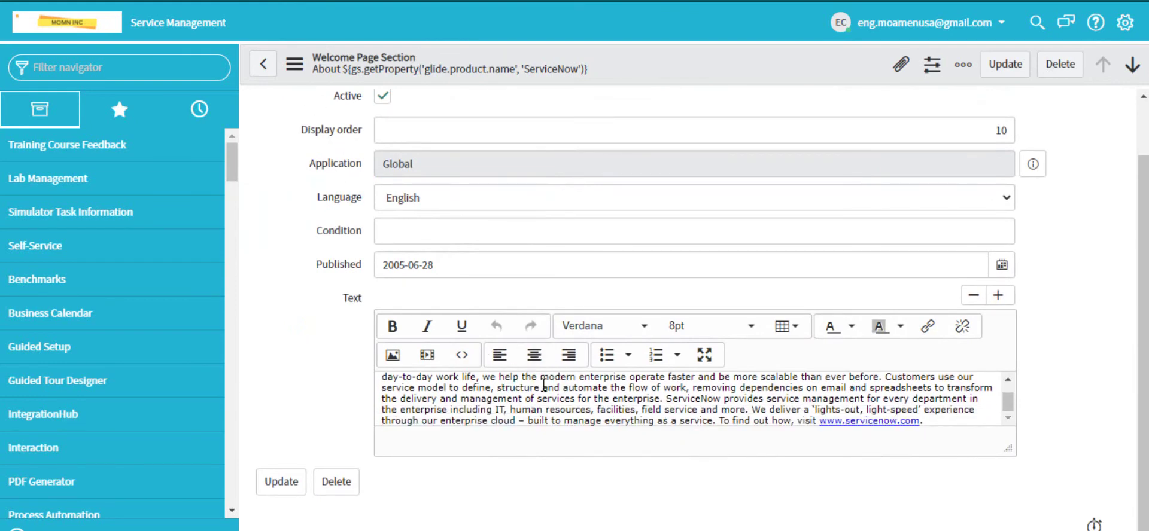
scroll(520, 377, "up", 3)
left_click(263, 64)
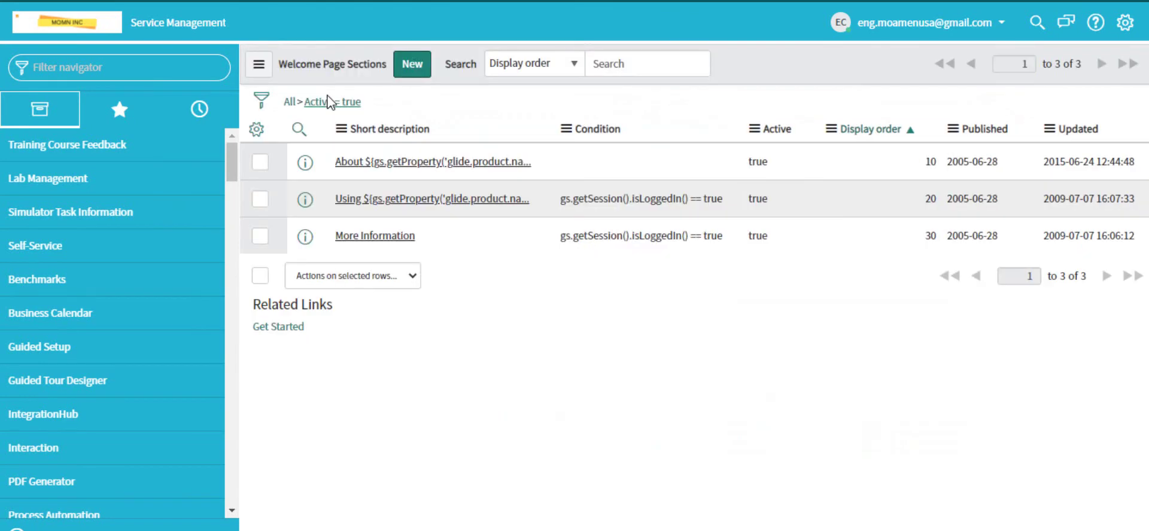
- Create a new welcome section with short description 'Welcome To Your Company'
left_click(417, 69)
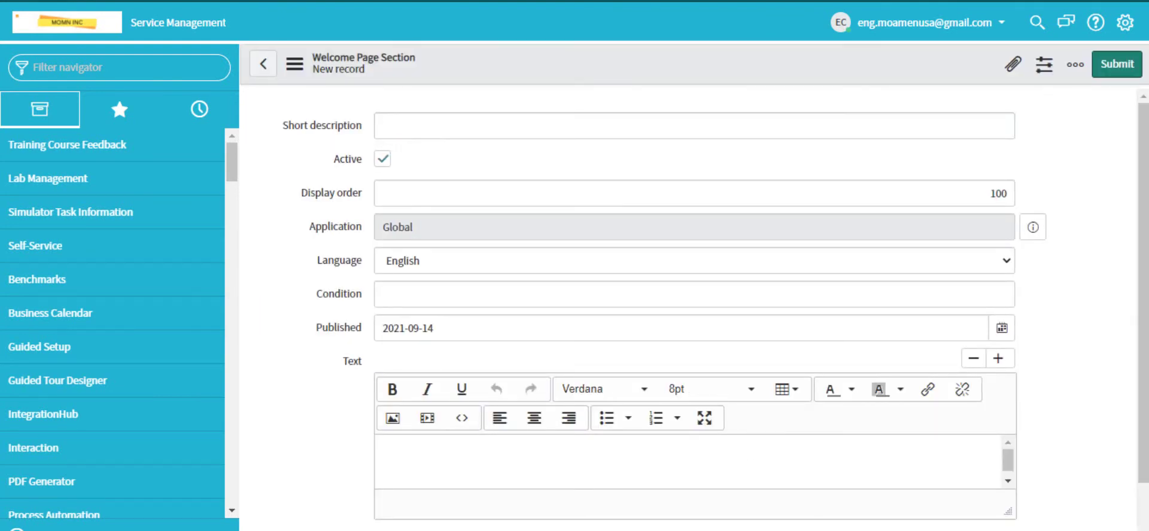
left_click(510, 132)
type("Welcome To Your Company")
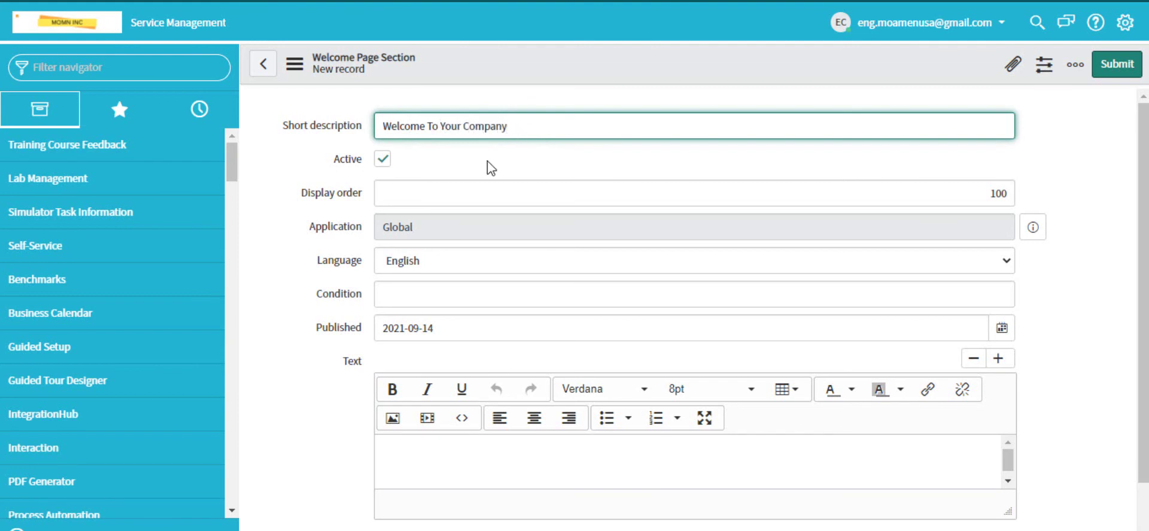
scroll(498, 174, "down", 1)
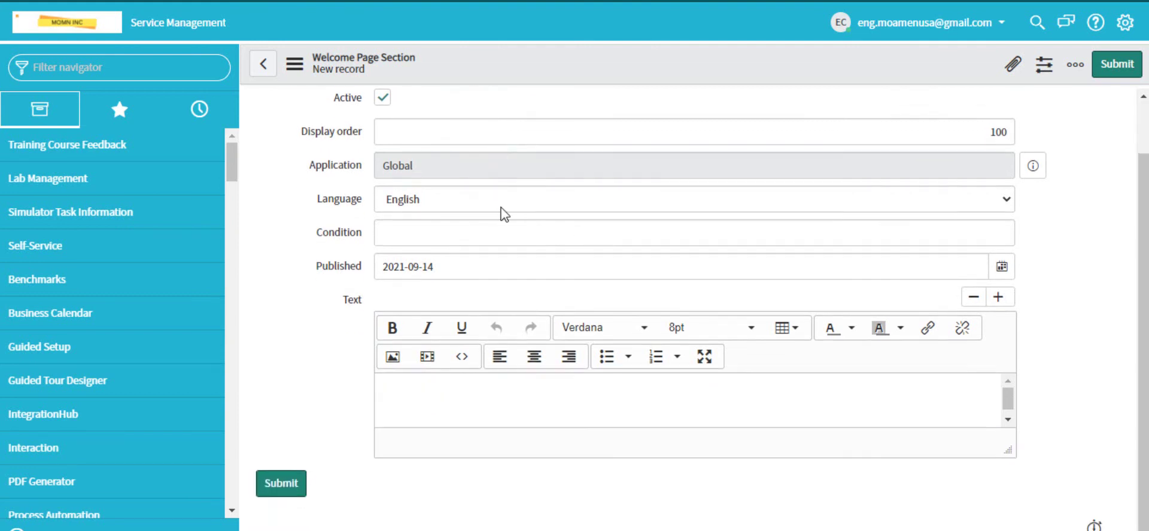
- Paste the welcome and legal warning text as separate paragraphs and submit the section
left_click(448, 388)
key("ctrl+v")
scroll(845, 411, "up", 1)
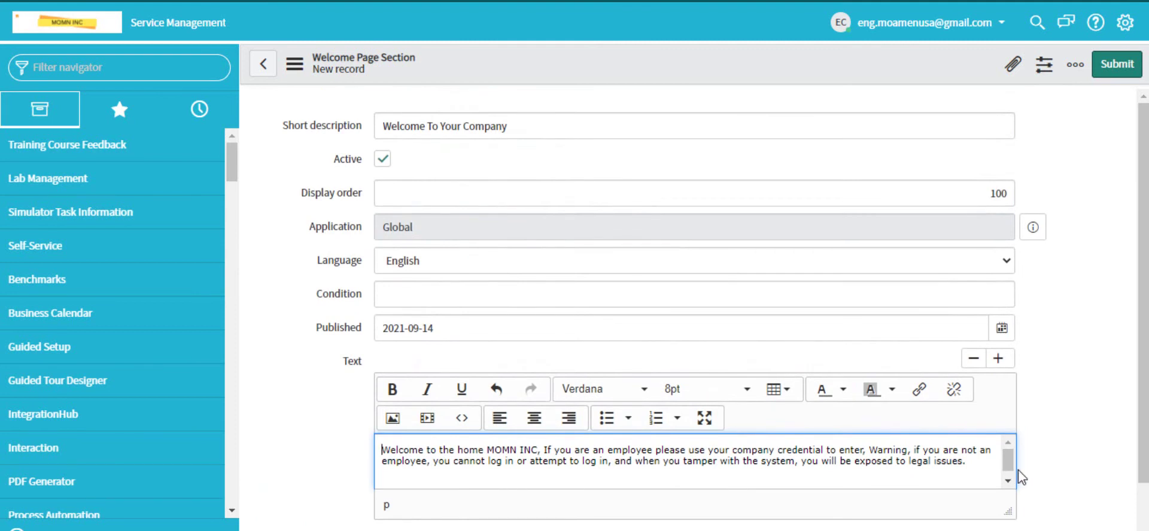
scroll(1020, 479, "down", 1)
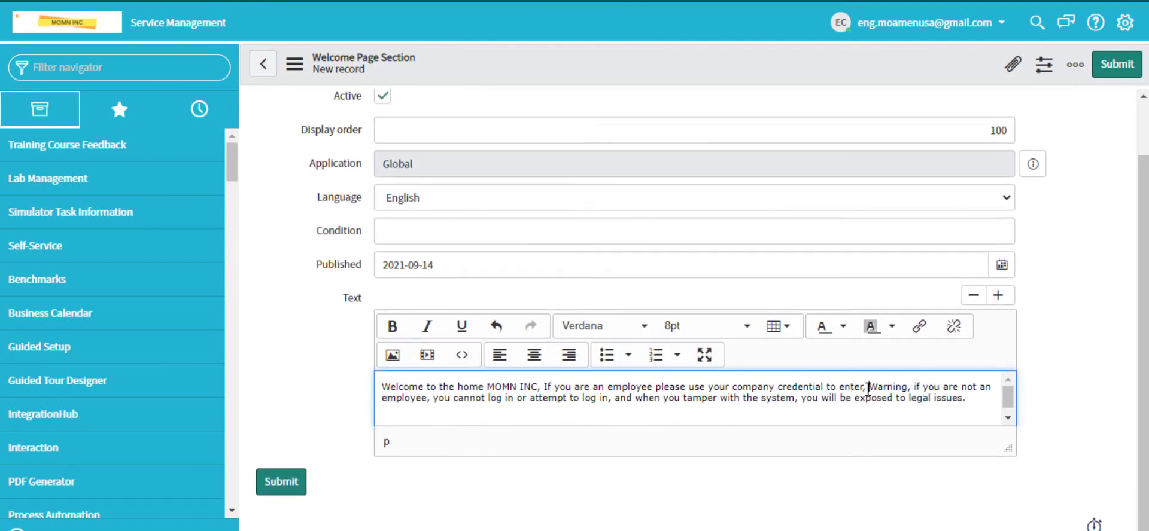
type(".")
key("Return")
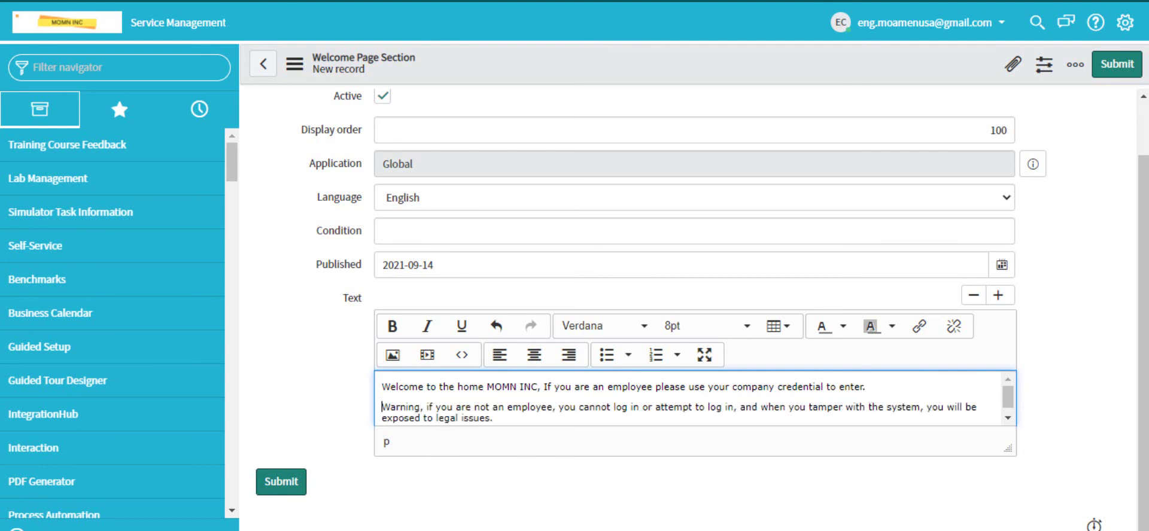
left_click(923, 386)
key("Return")
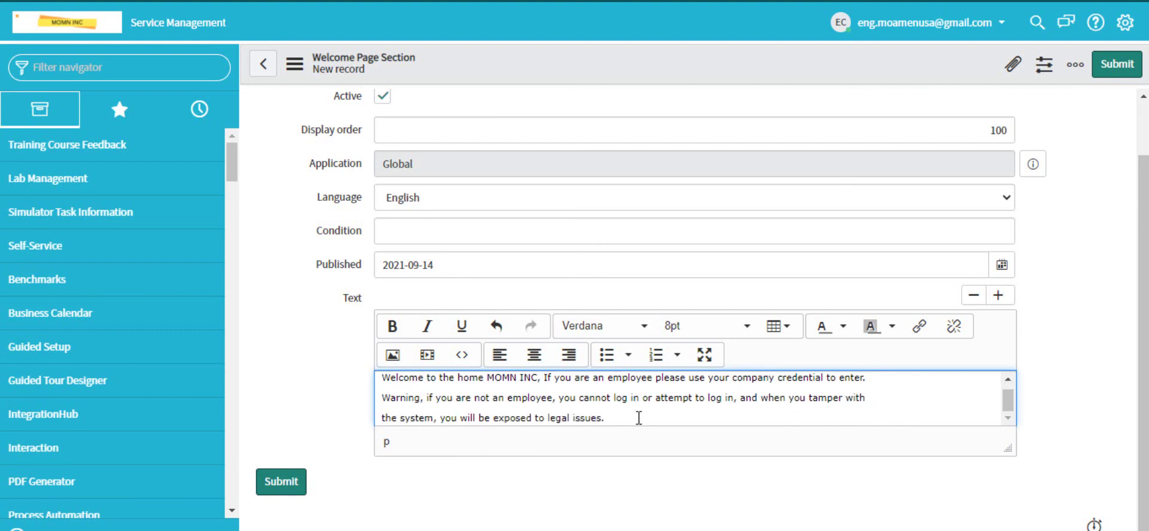
left_click(303, 485)
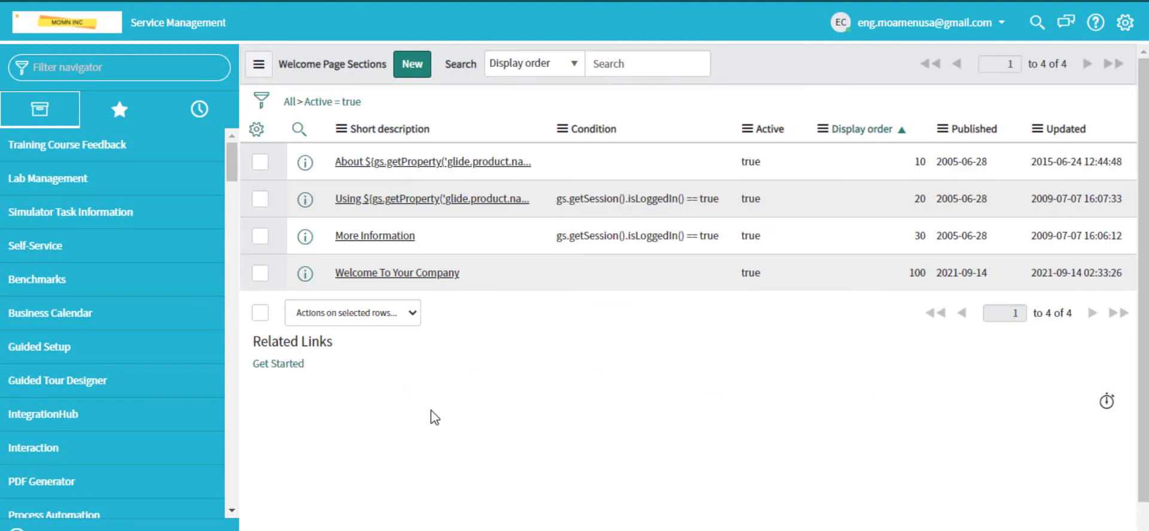
- Uncheck Active on the About welcome section, save it, and return to the list
left_click(465, 163)
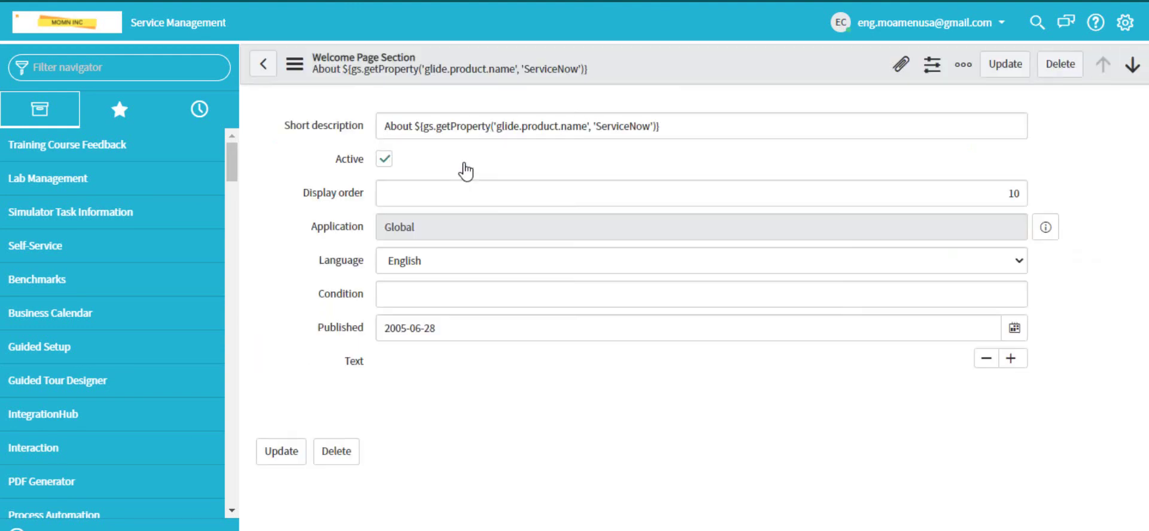
left_click(382, 159)
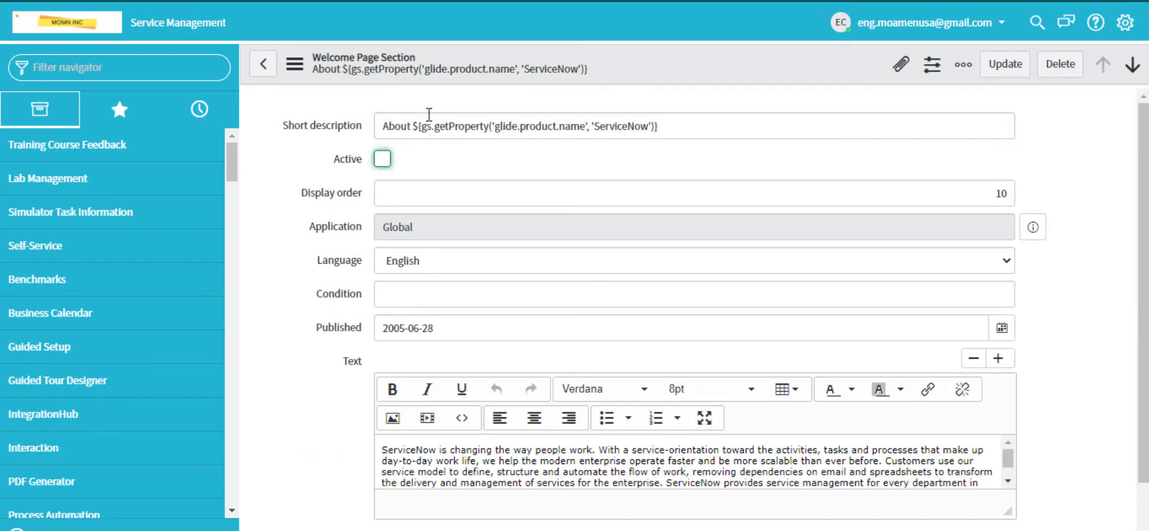
right_click(658, 70)
left_click(665, 80)
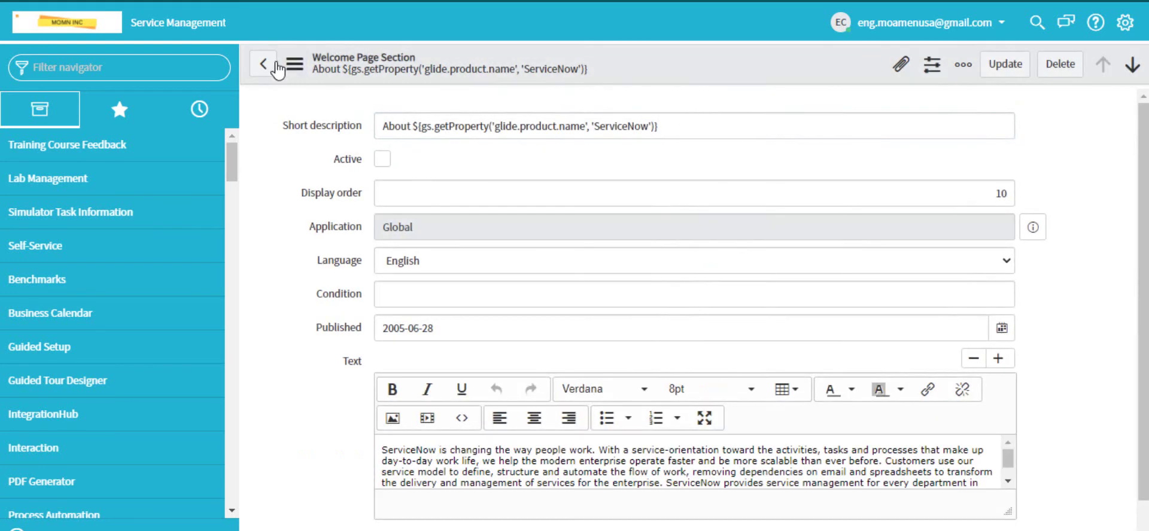
left_click(274, 67)
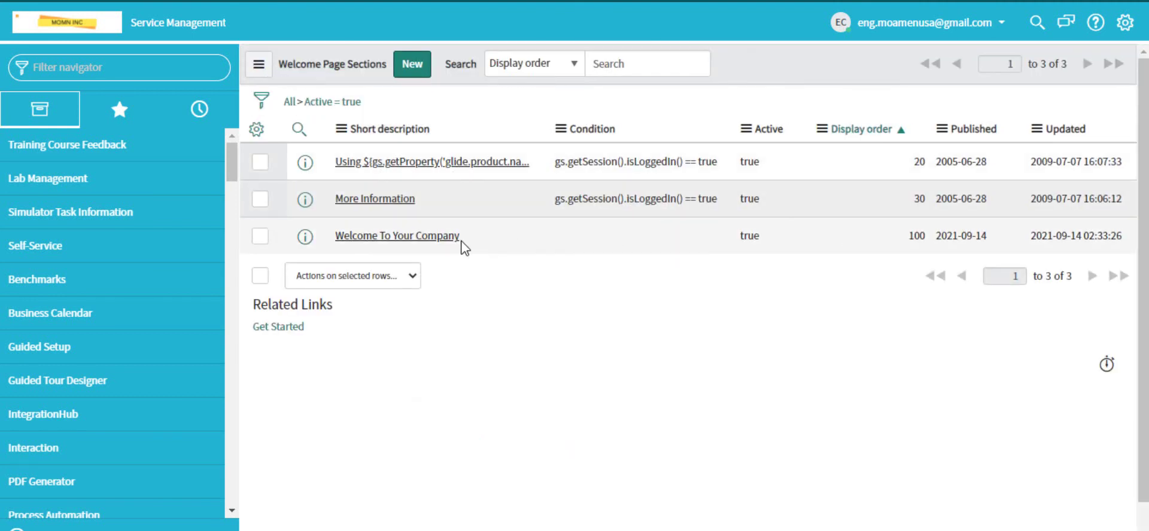
- Update Welcome To Your Company with Active still checked, then open the user account menu
left_click(413, 236)
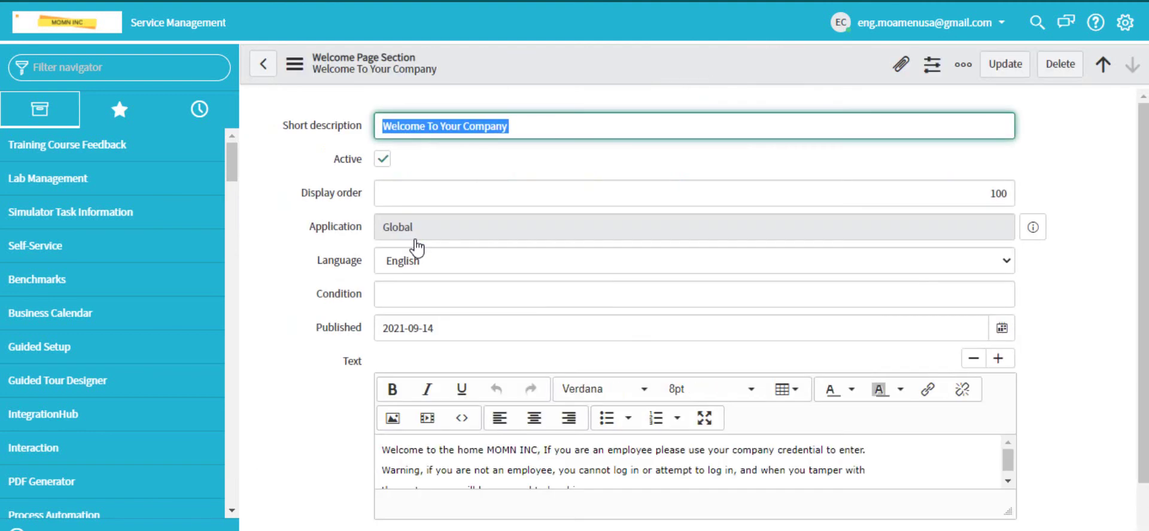
left_click(382, 159)
left_click(382, 160)
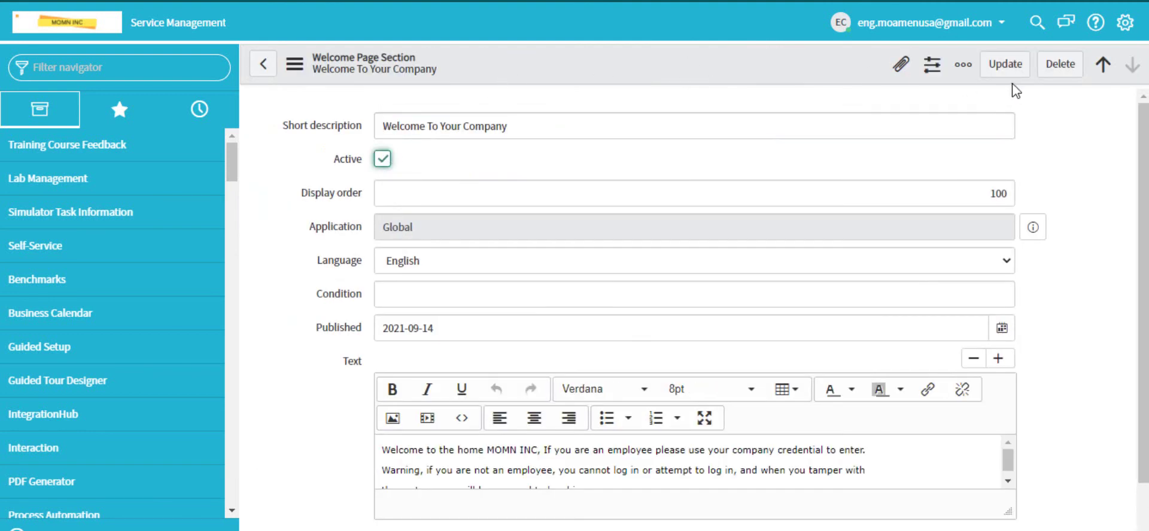
left_click(1005, 65)
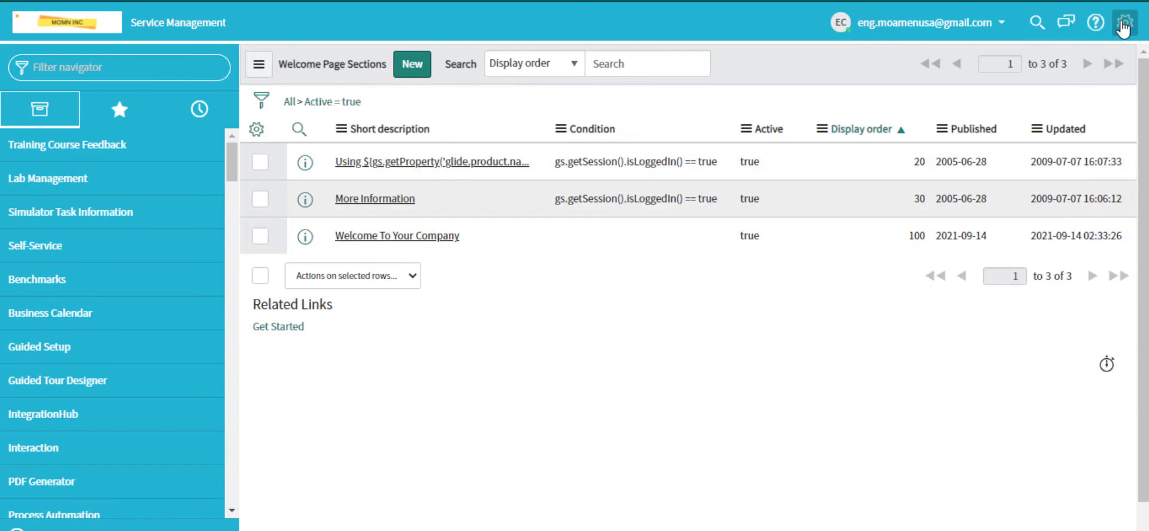
left_click(994, 24)
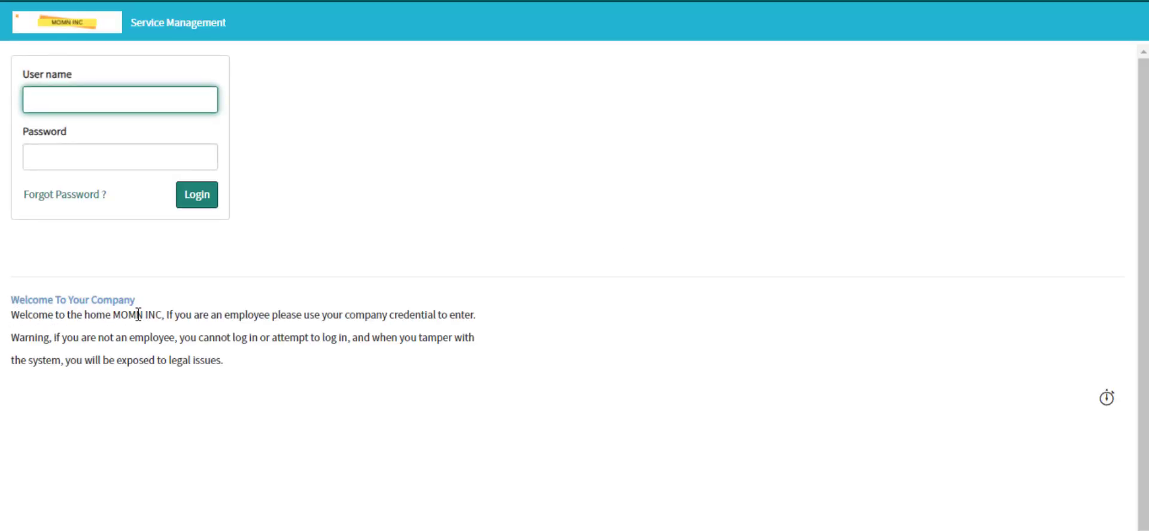
- Check the 'Welcome To Your Company' text on the login page by selecting it, then deselecting it
left_click_drag(224, 364, 13, 296)
left_click(284, 390)
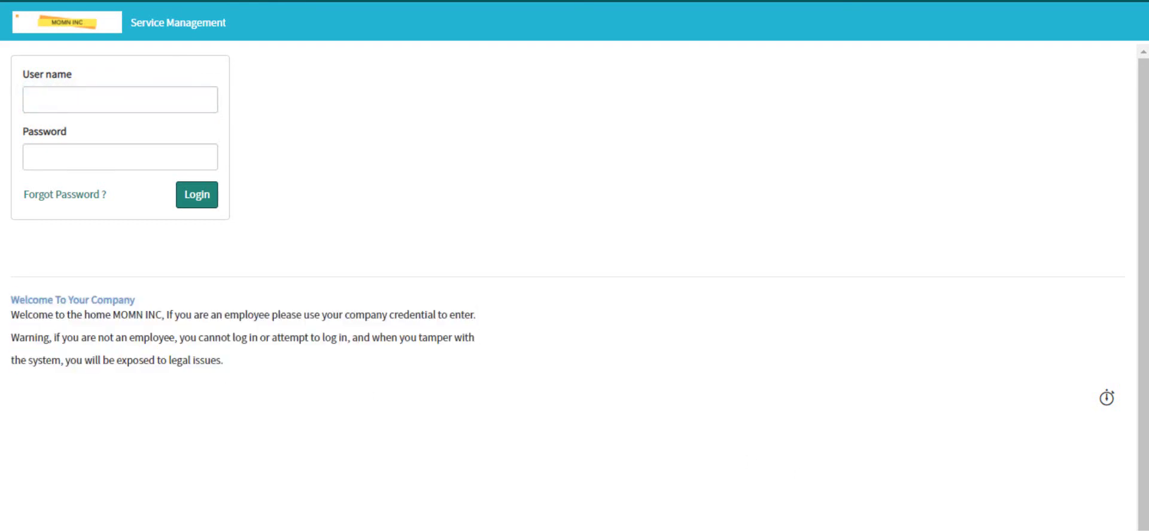